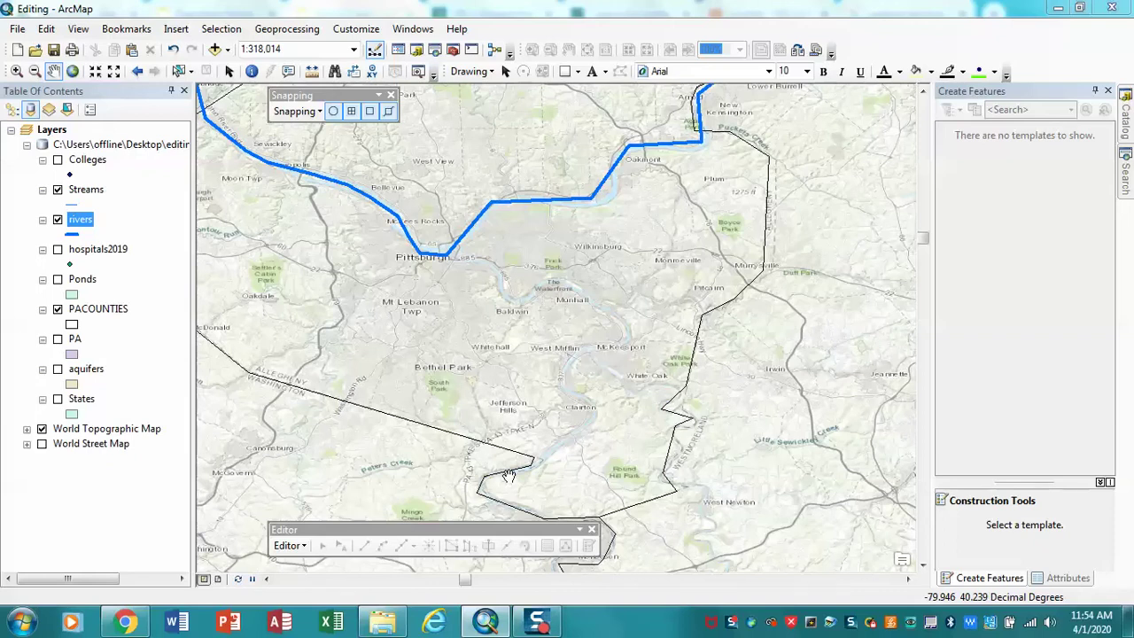
# Start an editing session on the rivers layer, continuing past the spatial reference warnings
pyautogui.rightClick(86, 221)
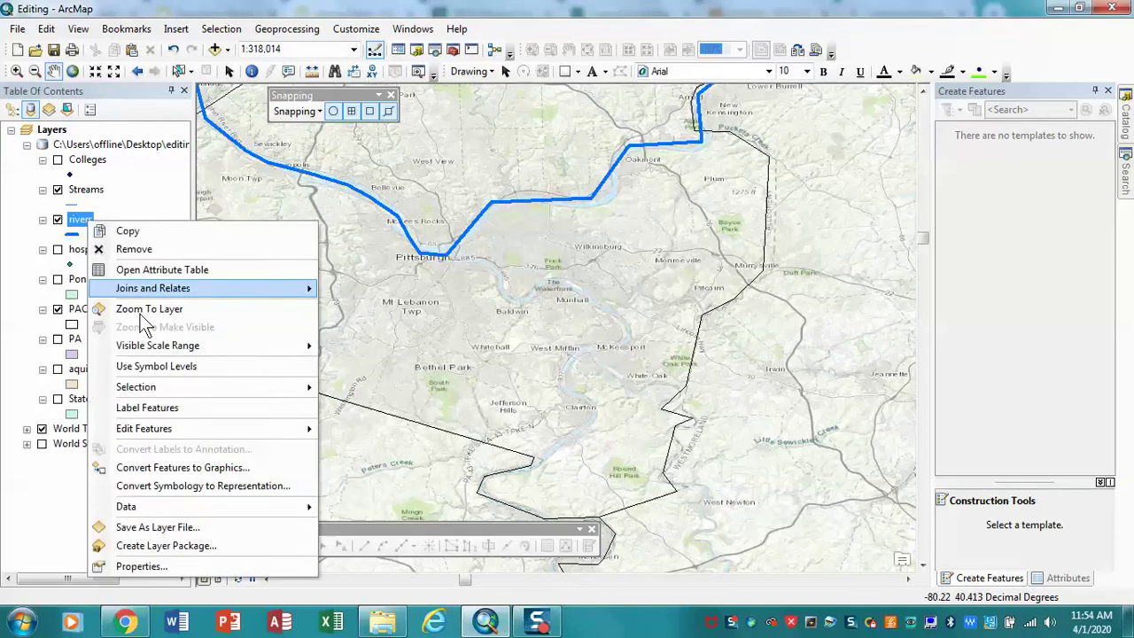
pyautogui.moveTo(185, 430)
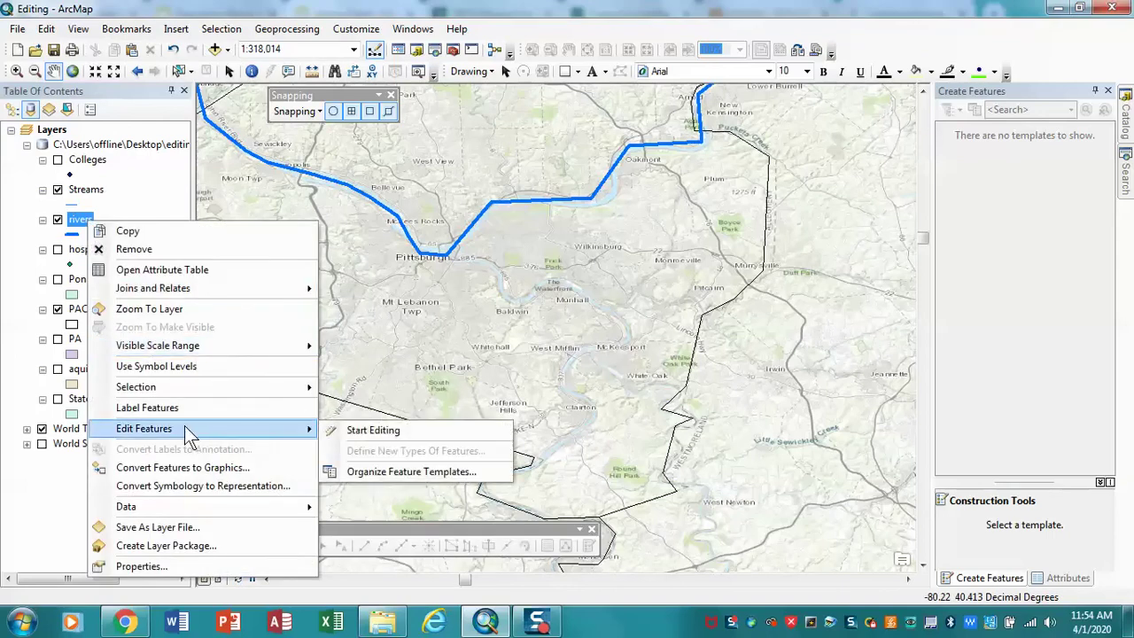
pyautogui.click(371, 429)
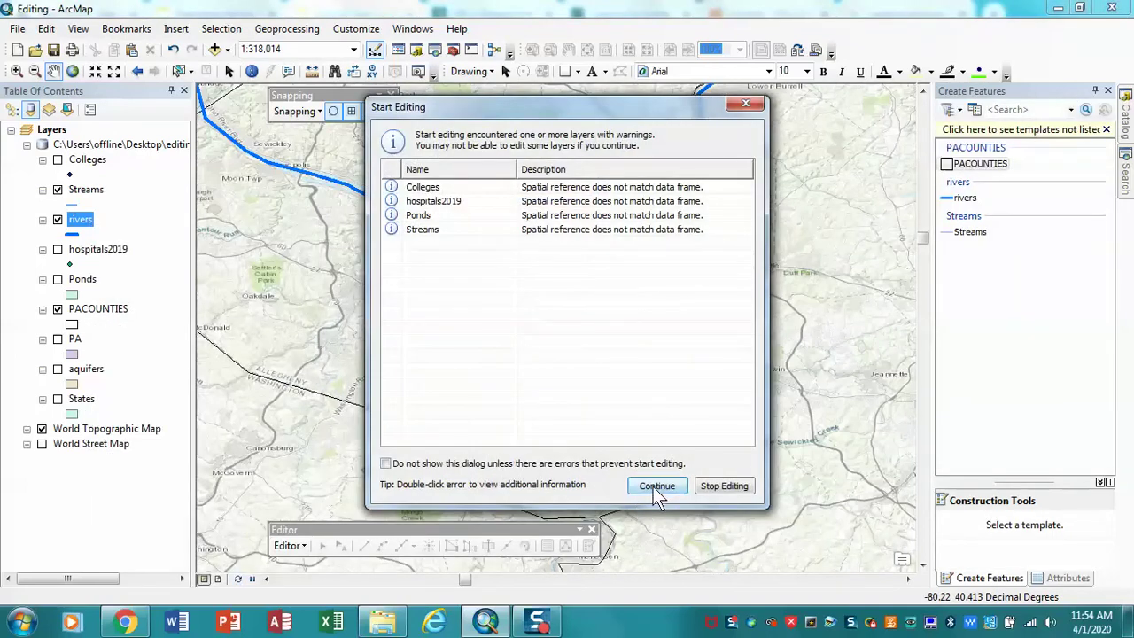
pyautogui.click(655, 487)
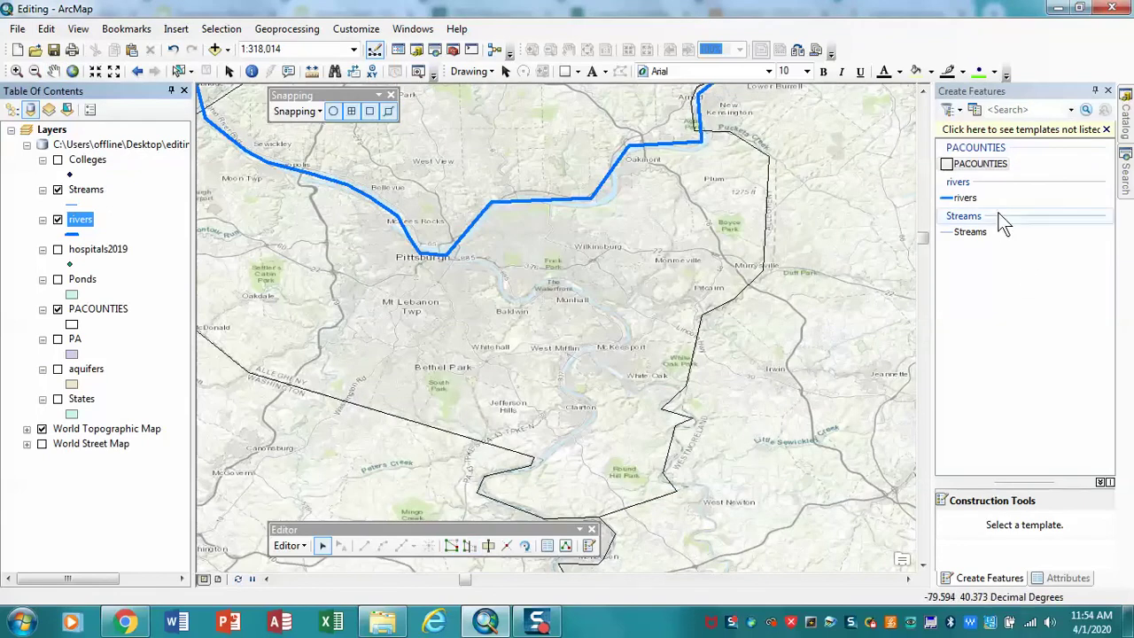
# Digitize a rivers line along the Monongahela from the county boundary southwest of Clairton to the existing rivers vertex at Pittsburgh
pyautogui.click(975, 199)
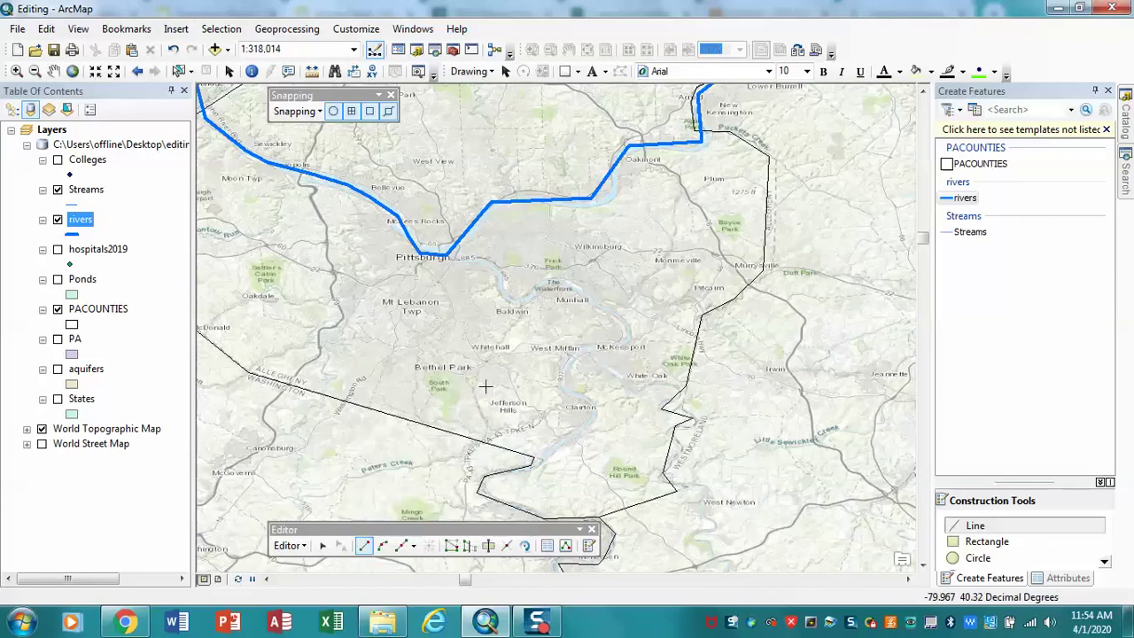
pyautogui.click(521, 468)
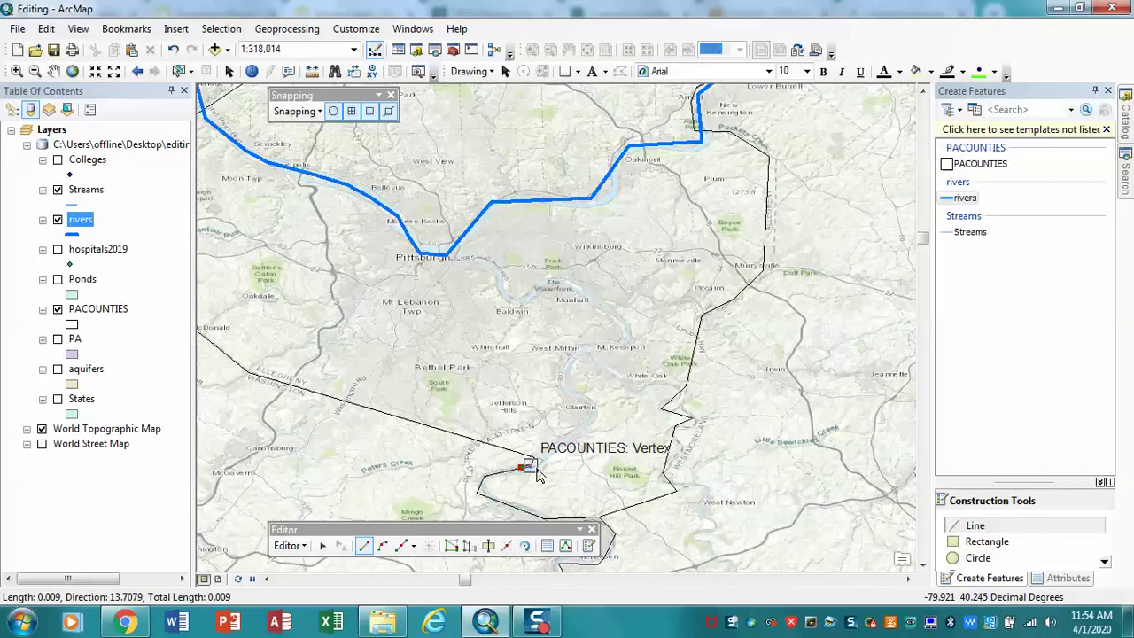
pyautogui.click(529, 464)
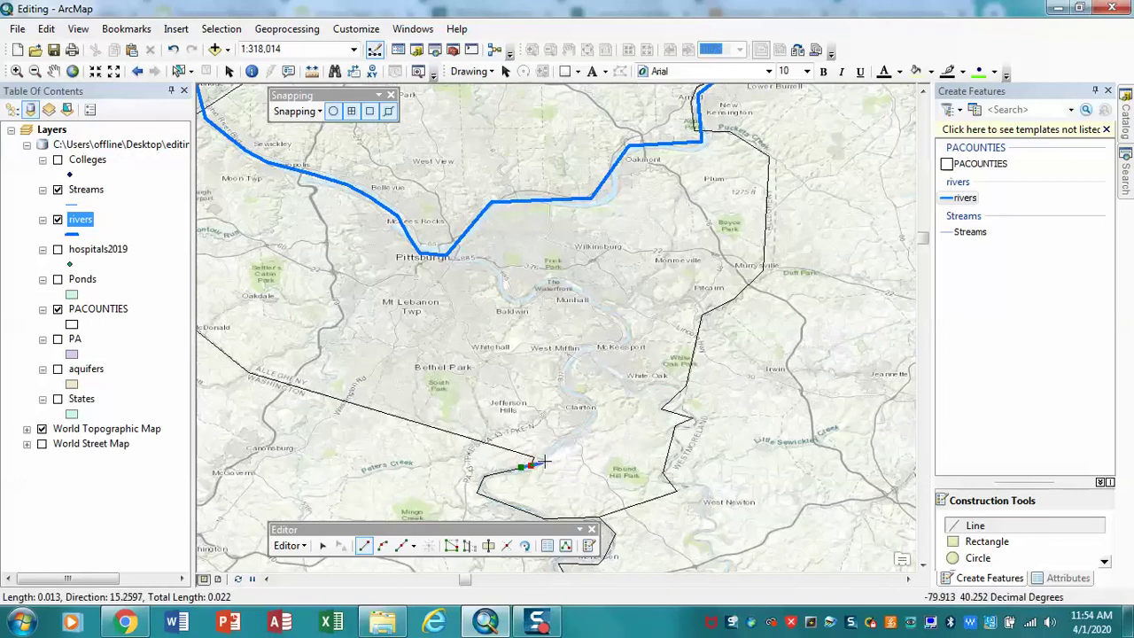
pyautogui.click(546, 459)
pyautogui.click(561, 443)
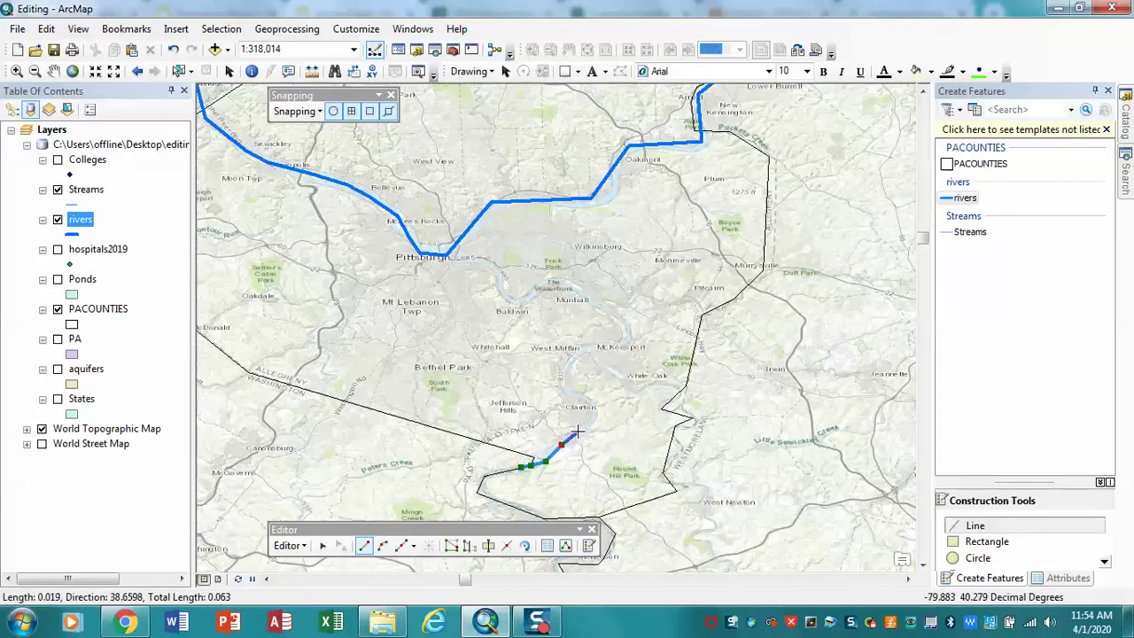
pyautogui.click(577, 432)
pyautogui.click(593, 416)
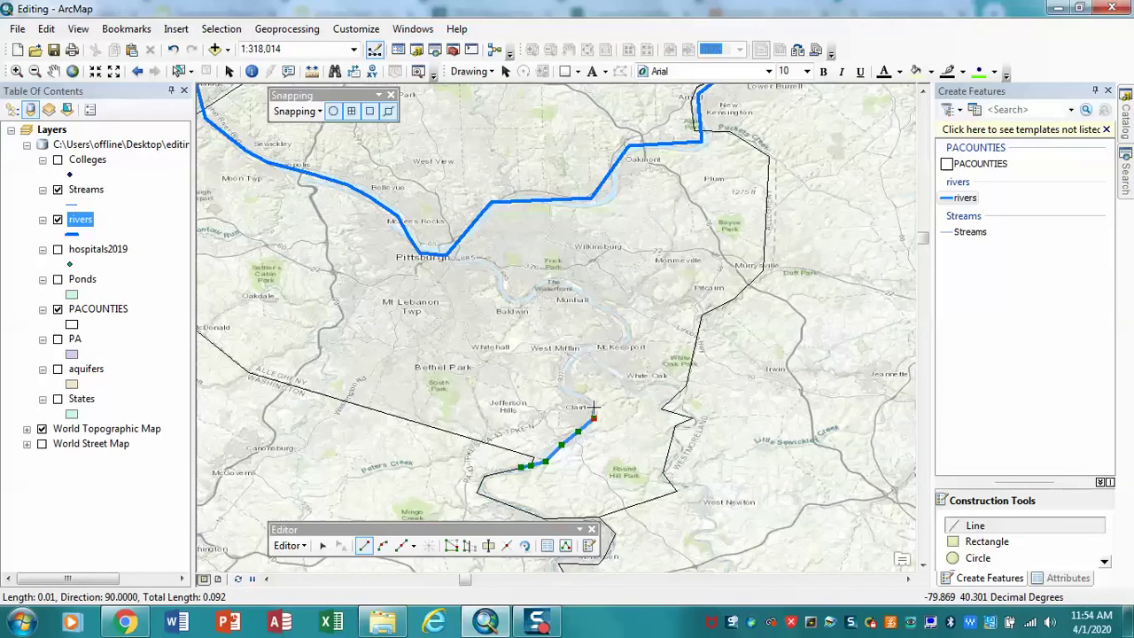
pyautogui.click(594, 406)
pyautogui.click(577, 396)
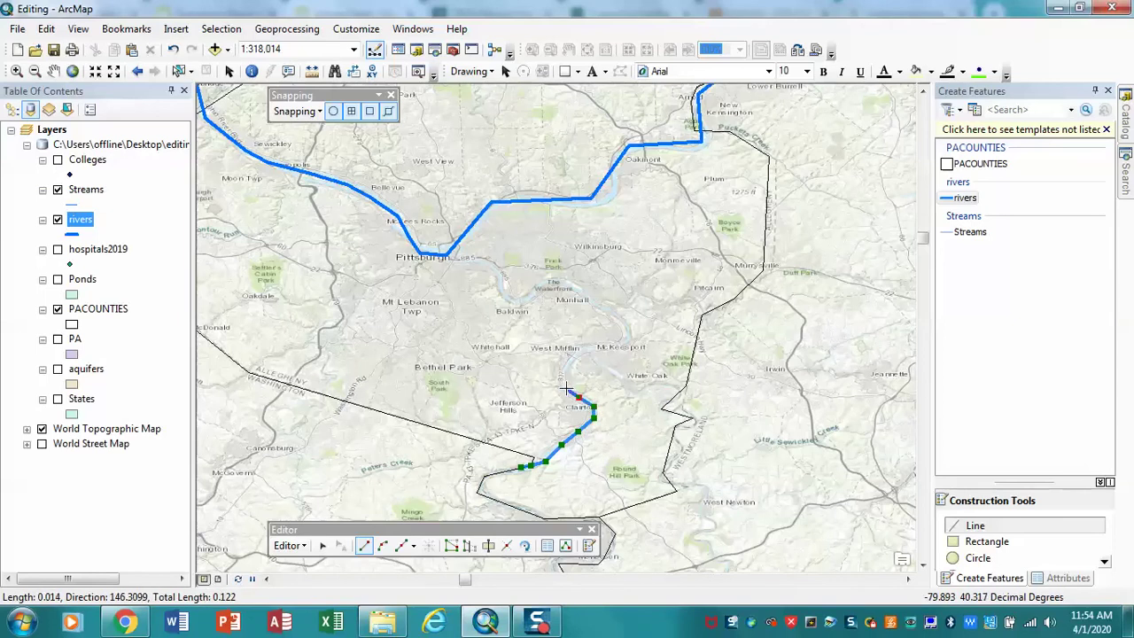
pyautogui.click(565, 387)
pyautogui.click(569, 358)
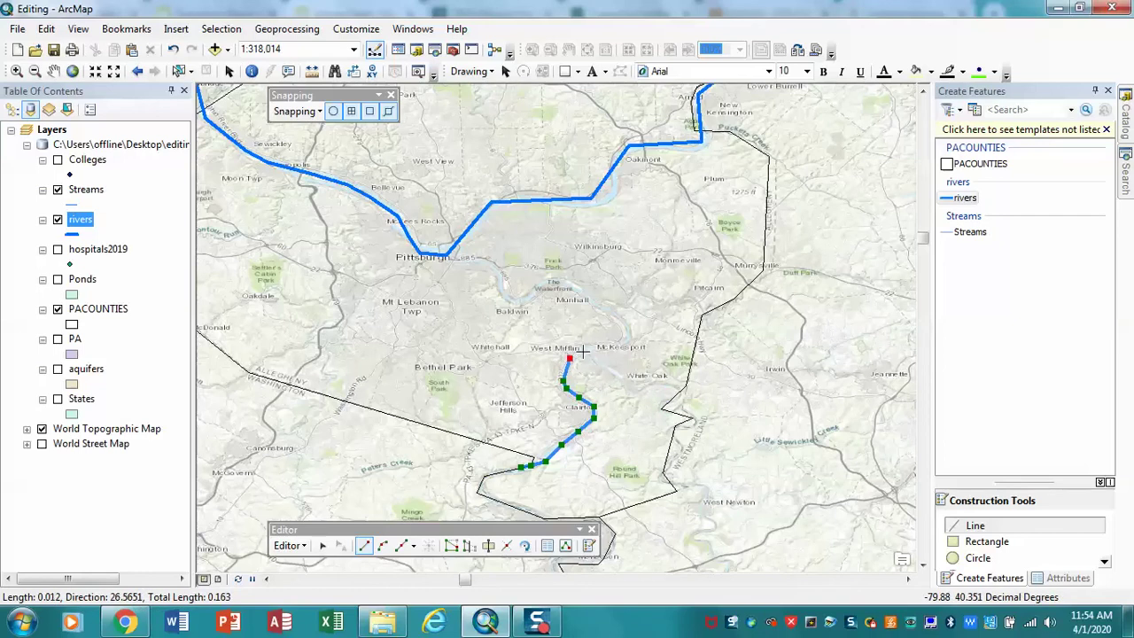
pyautogui.click(591, 349)
pyautogui.click(617, 343)
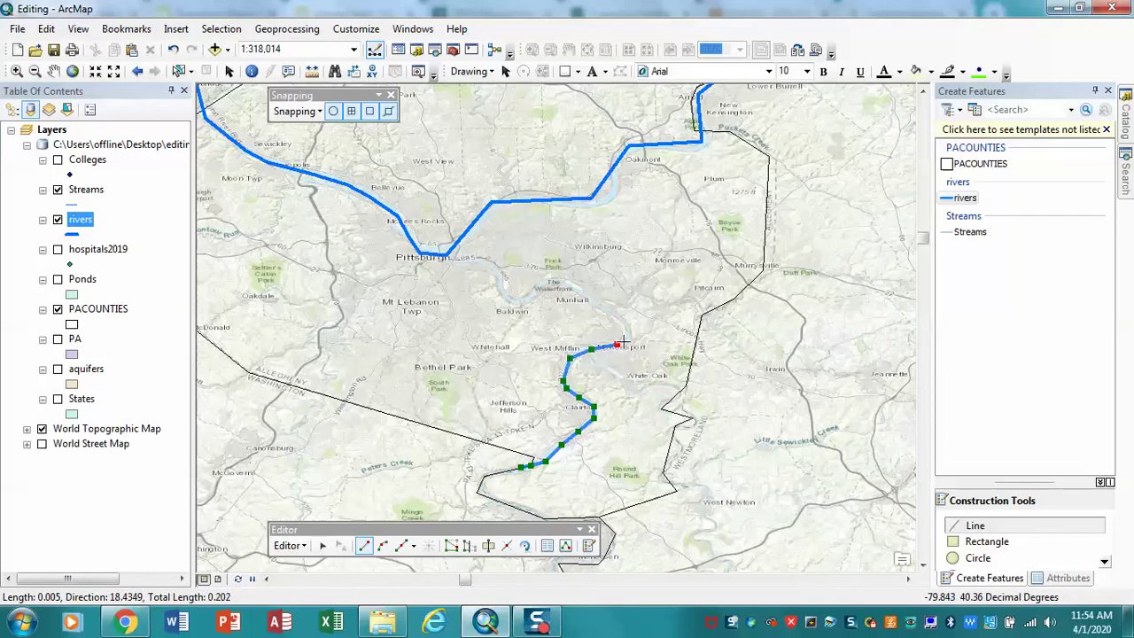
pyautogui.click(629, 335)
pyautogui.click(619, 318)
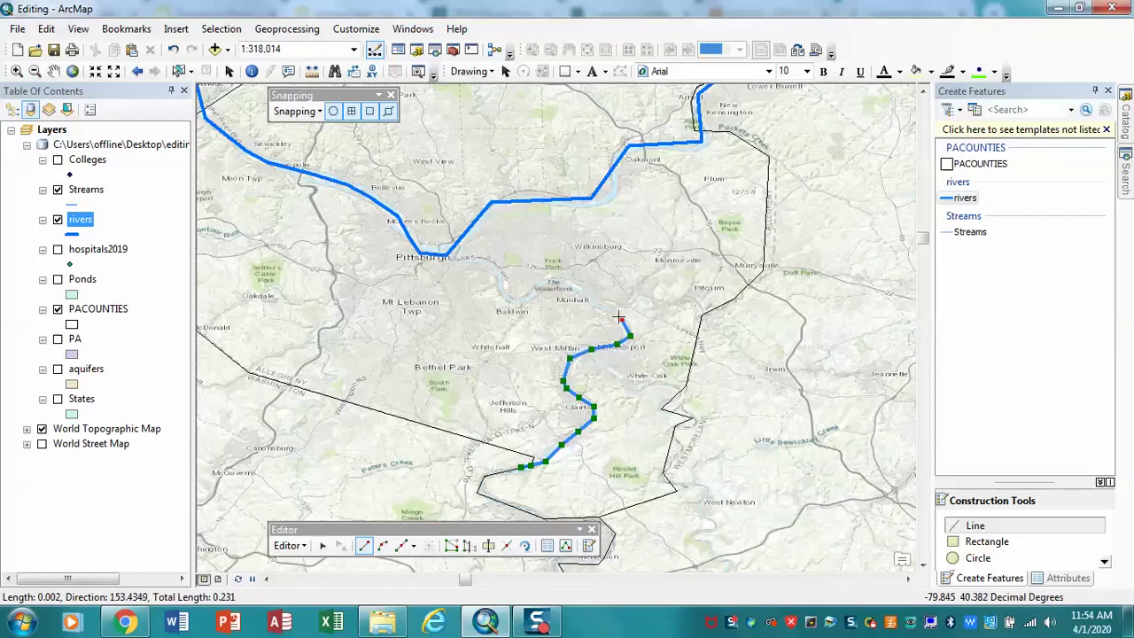
pyautogui.click(603, 308)
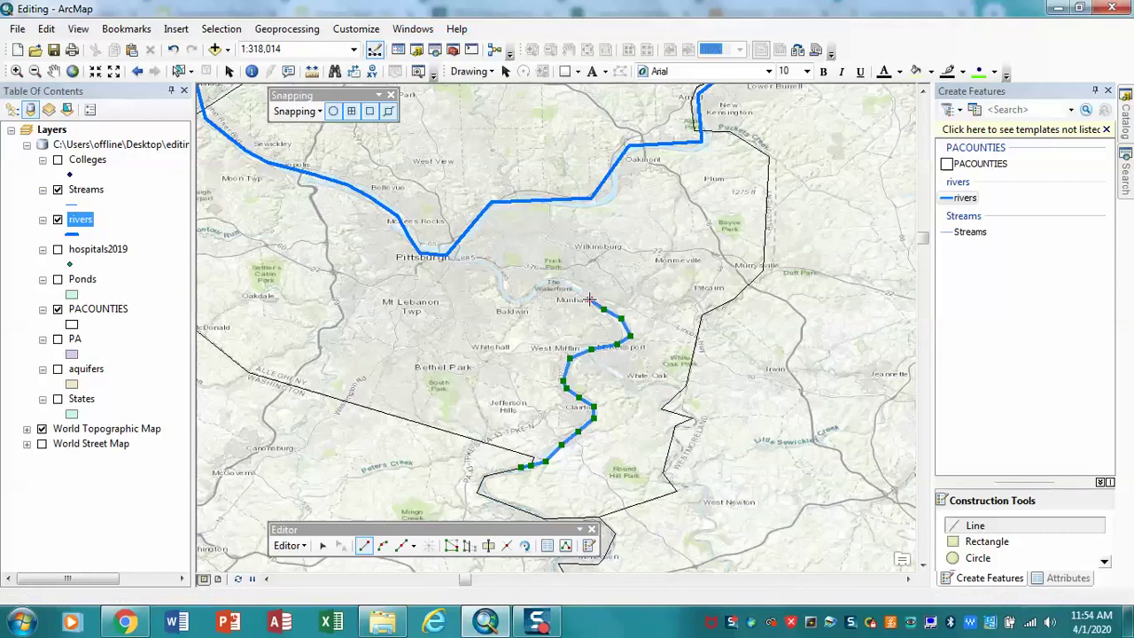
pyautogui.click(589, 299)
pyautogui.click(572, 284)
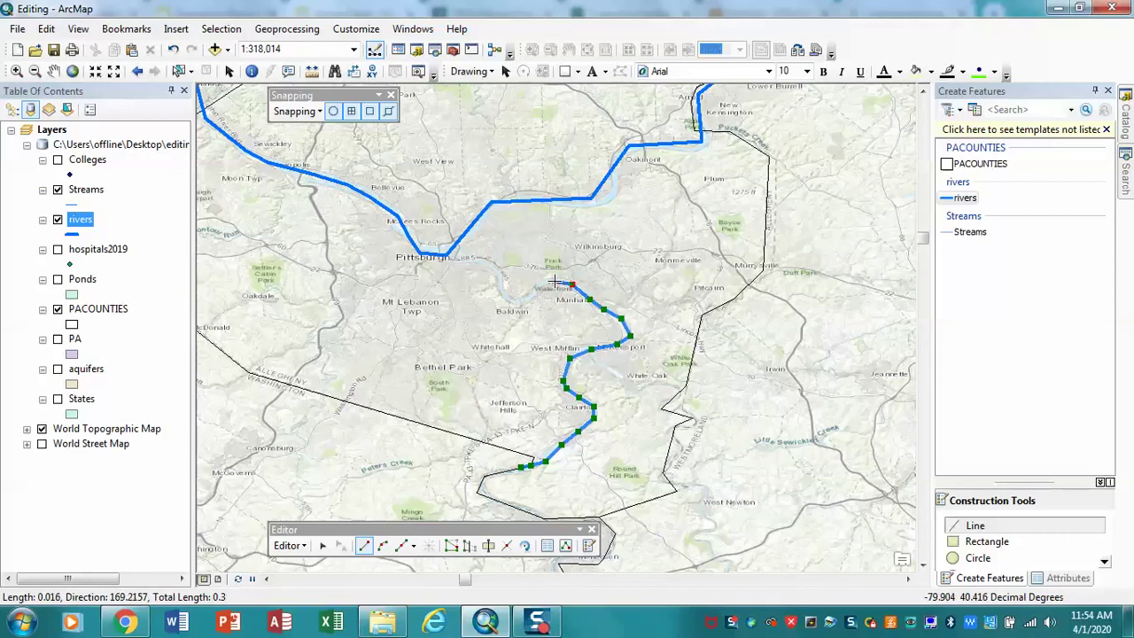
pyautogui.click(553, 282)
pyautogui.click(537, 291)
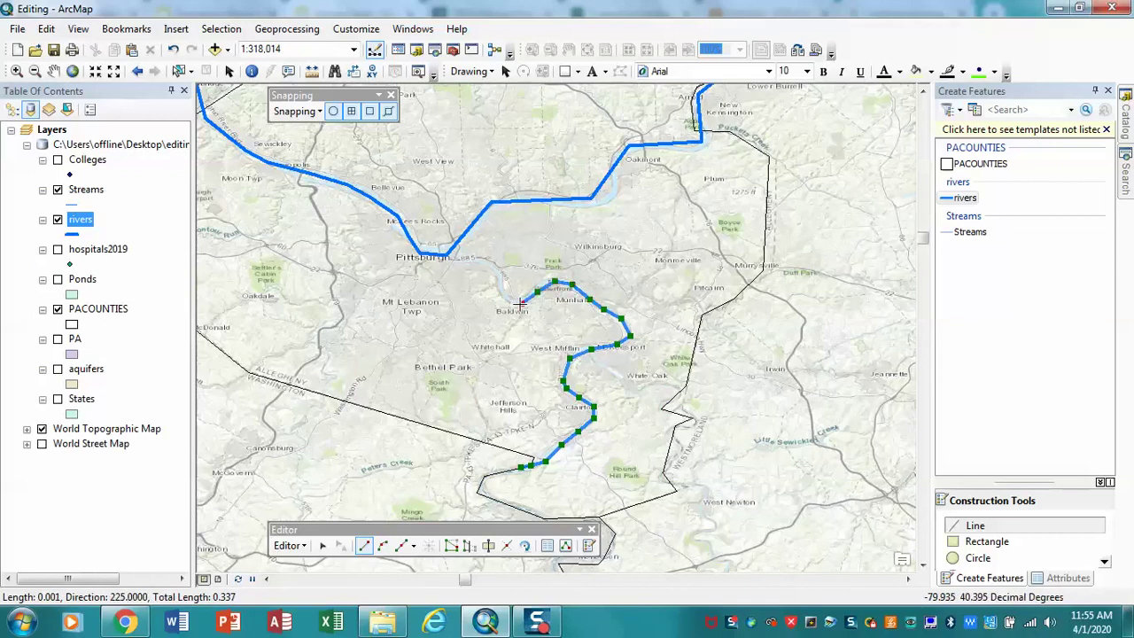
pyautogui.click(500, 292)
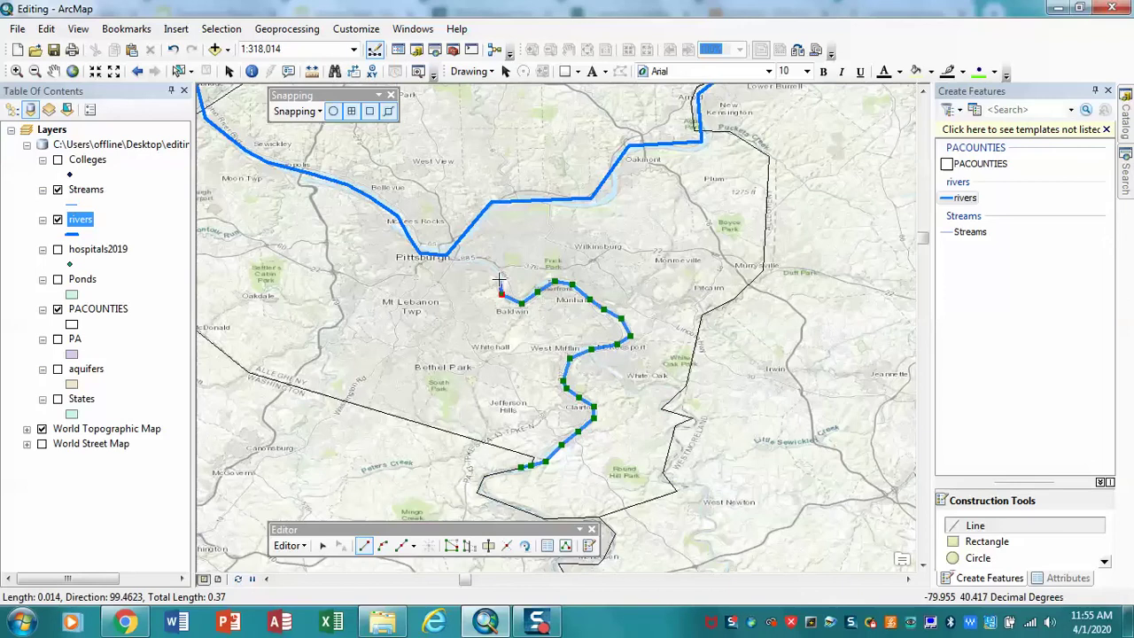
pyautogui.click(498, 273)
pyautogui.click(485, 261)
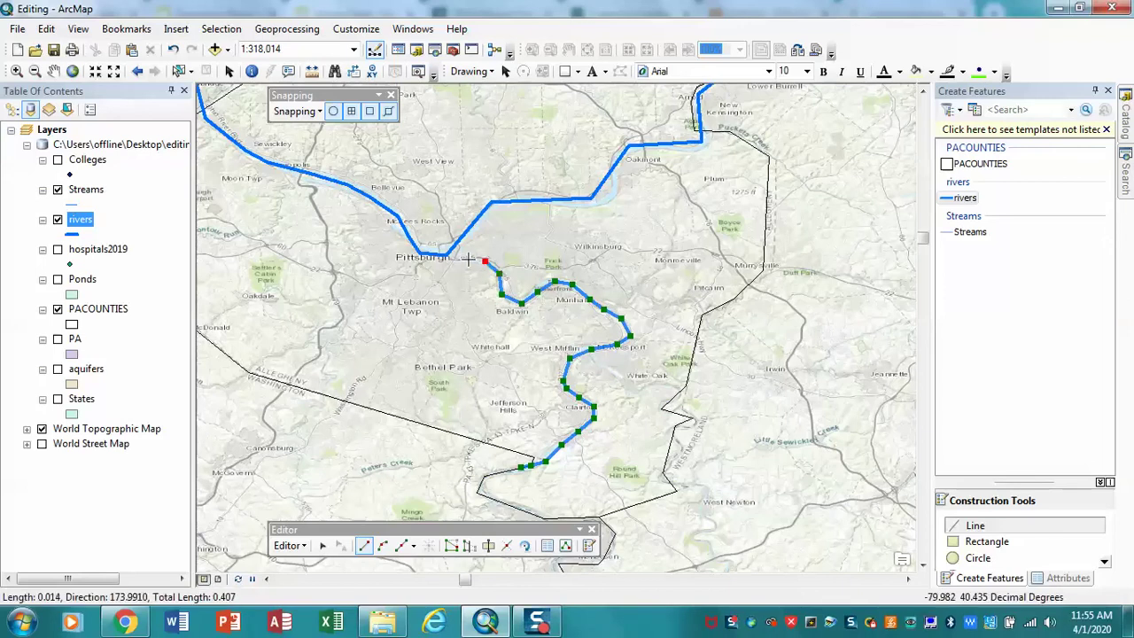
pyautogui.click(466, 258)
pyautogui.doubleClick(445, 257)
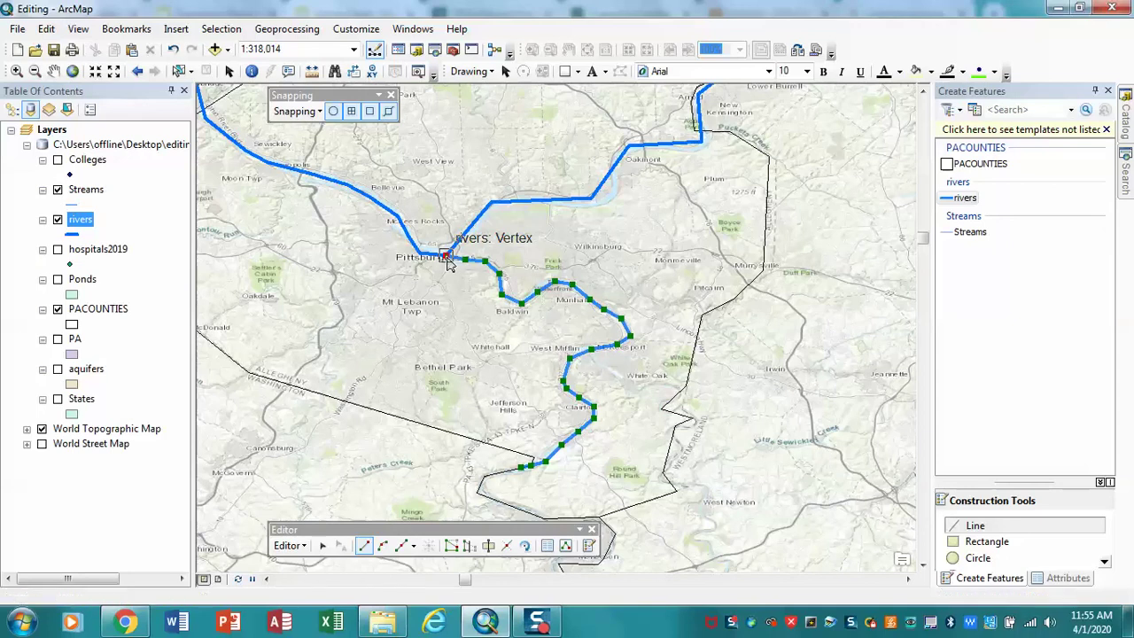
pyautogui.doubleClick(447, 257)
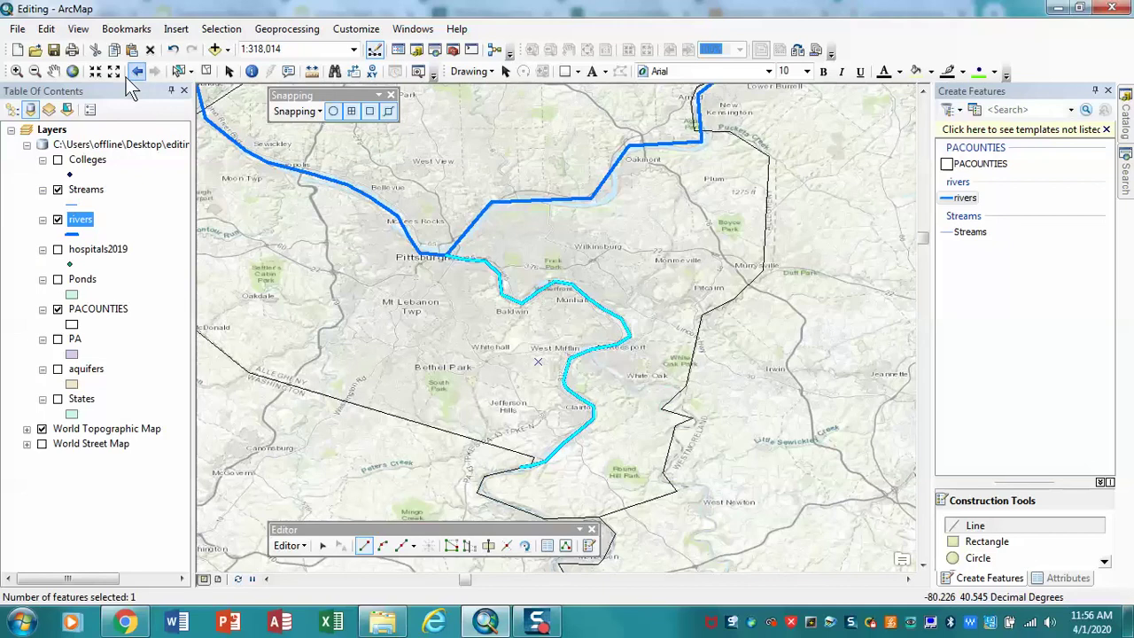
# Go to Bookmark 2 and set the map scale to 1:12,000
pyautogui.click(126, 29)
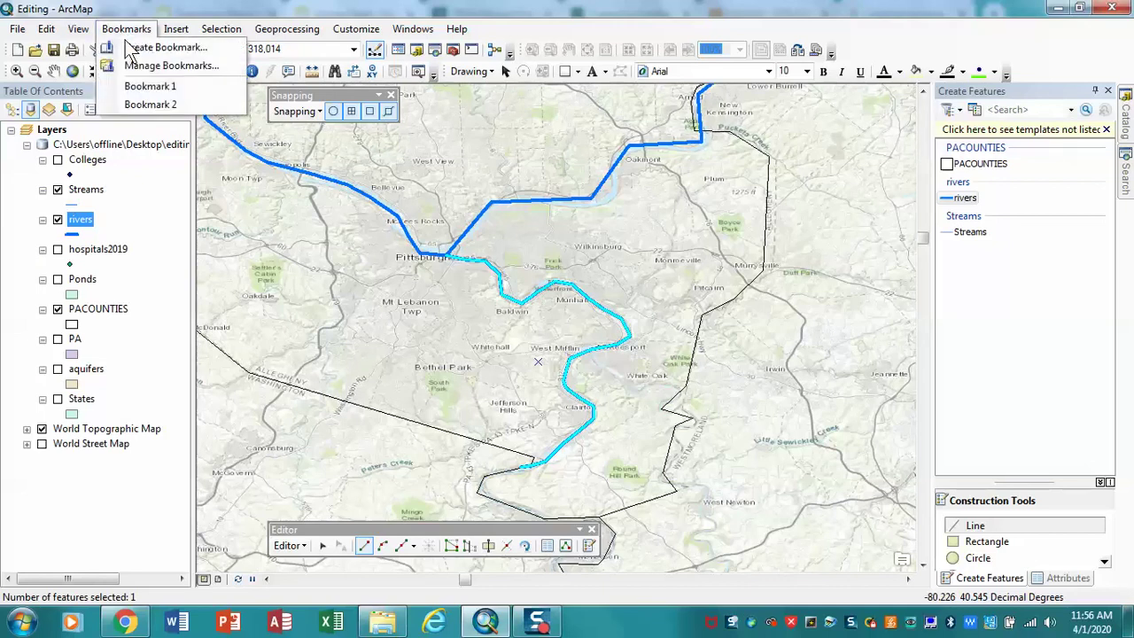
pyautogui.click(151, 104)
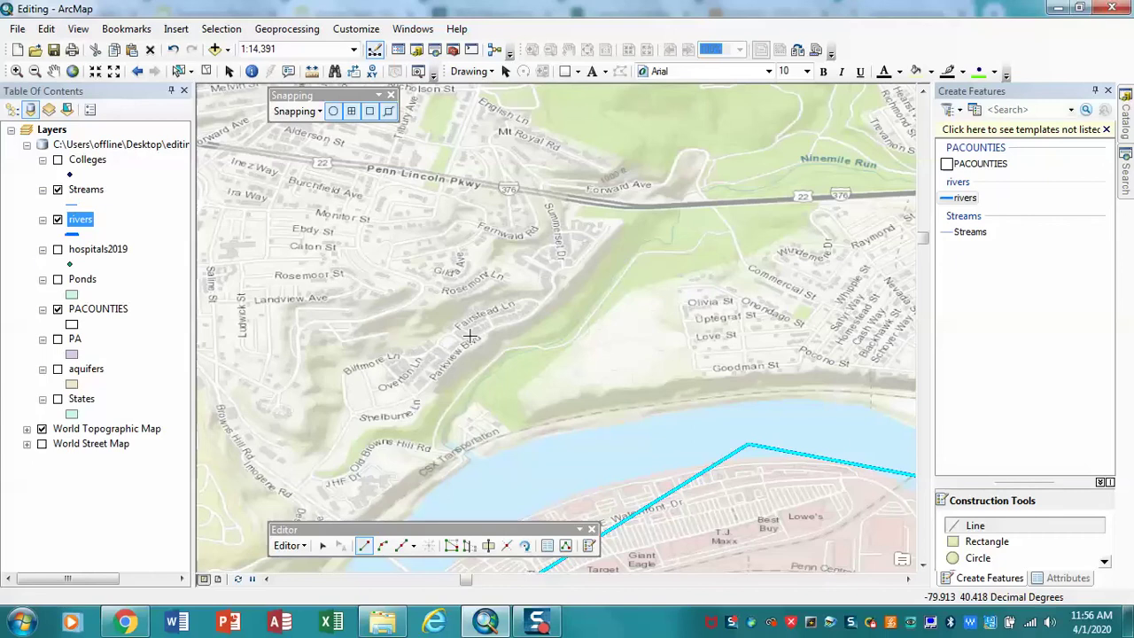
pyautogui.click(286, 49)
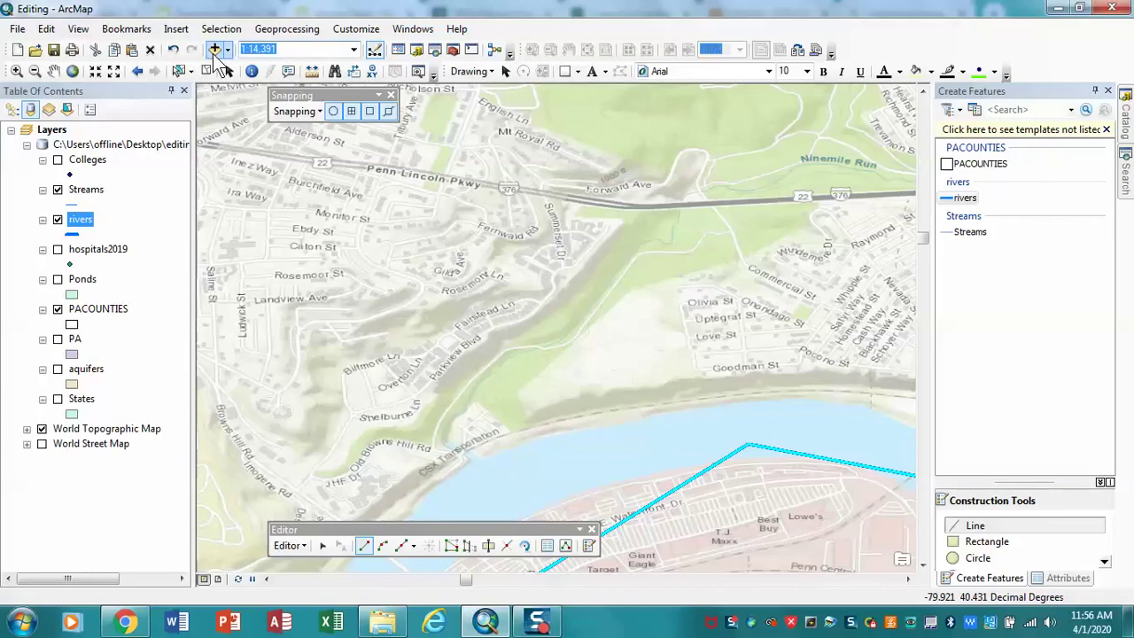
pyautogui.write('12,')
pyautogui.write('000')
pyautogui.press('Return')
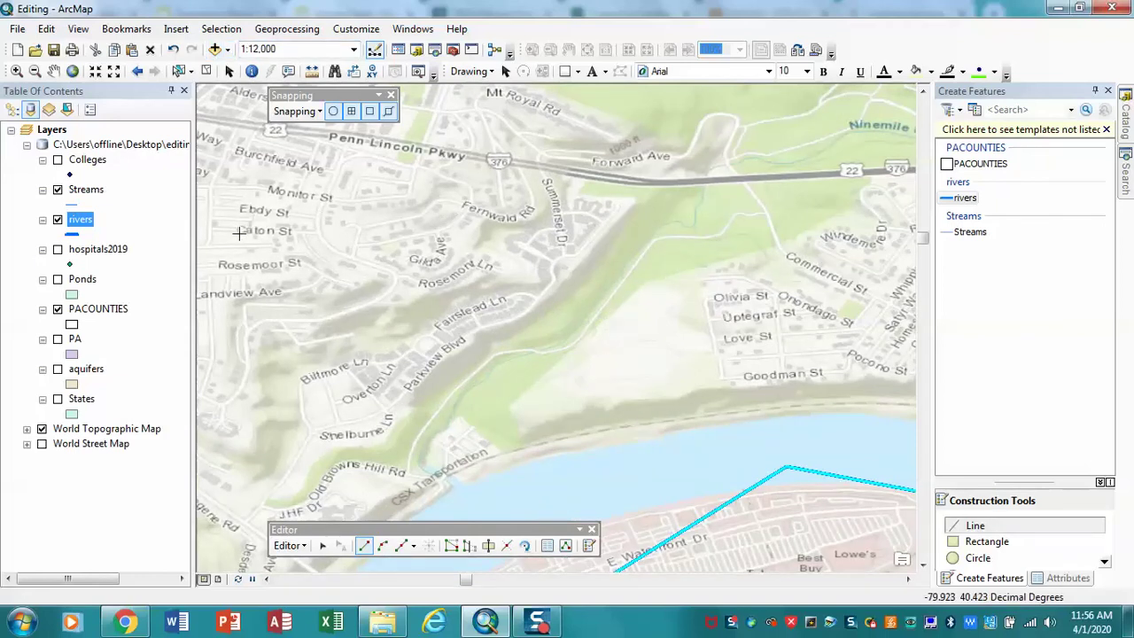
# Examine how the new river line follows the channel around The Waterfront, ending at a map scale of 1:30,000
pyautogui.click(53, 70)
pyautogui.moveTo(600, 448); pyautogui.dragTo(651, 282)
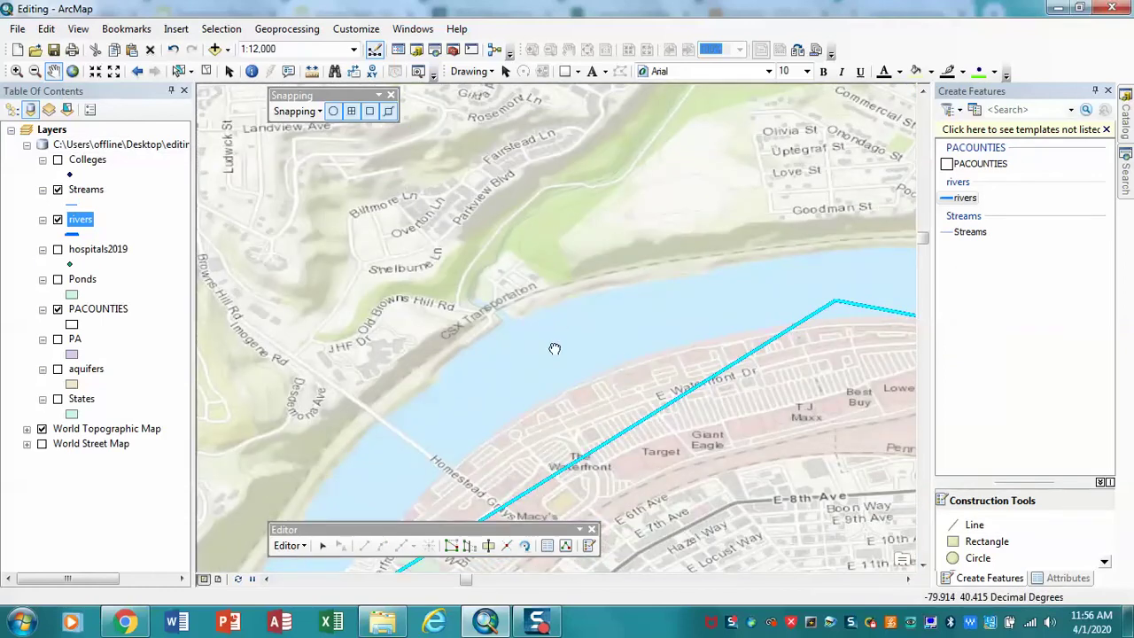
pyautogui.moveTo(551, 346); pyautogui.dragTo(564, 417)
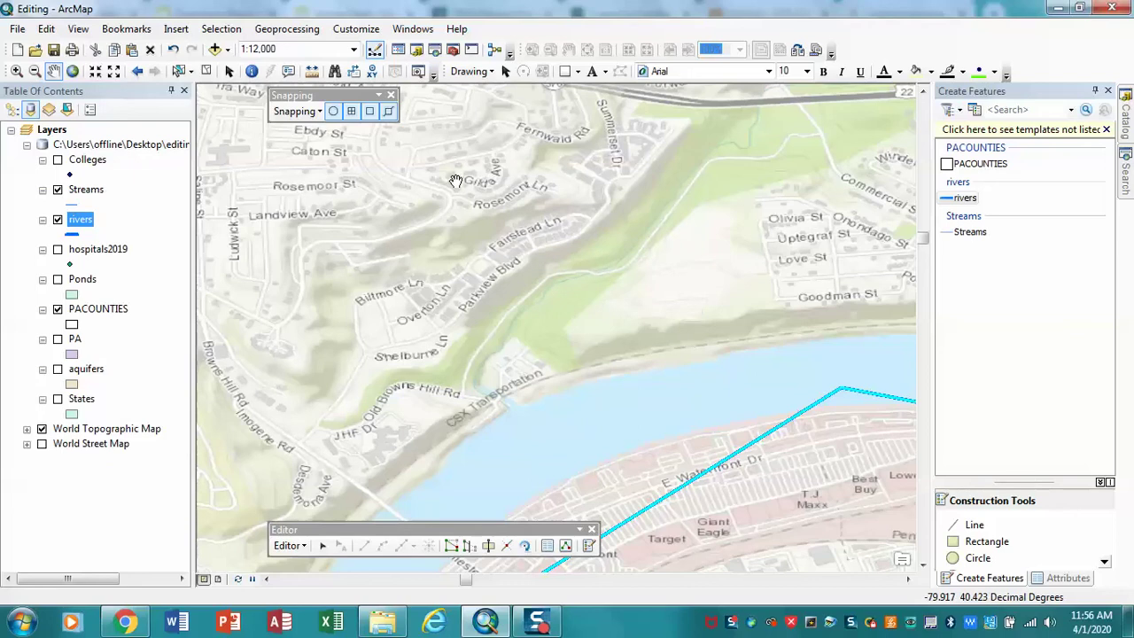
pyautogui.click(111, 76)
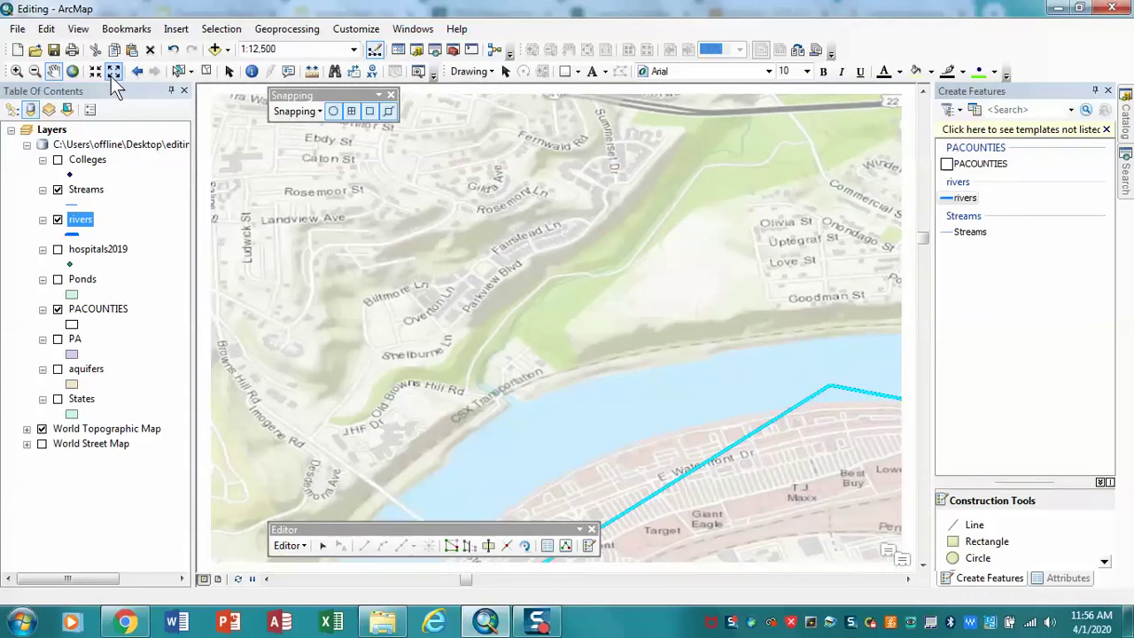
pyautogui.click(111, 77)
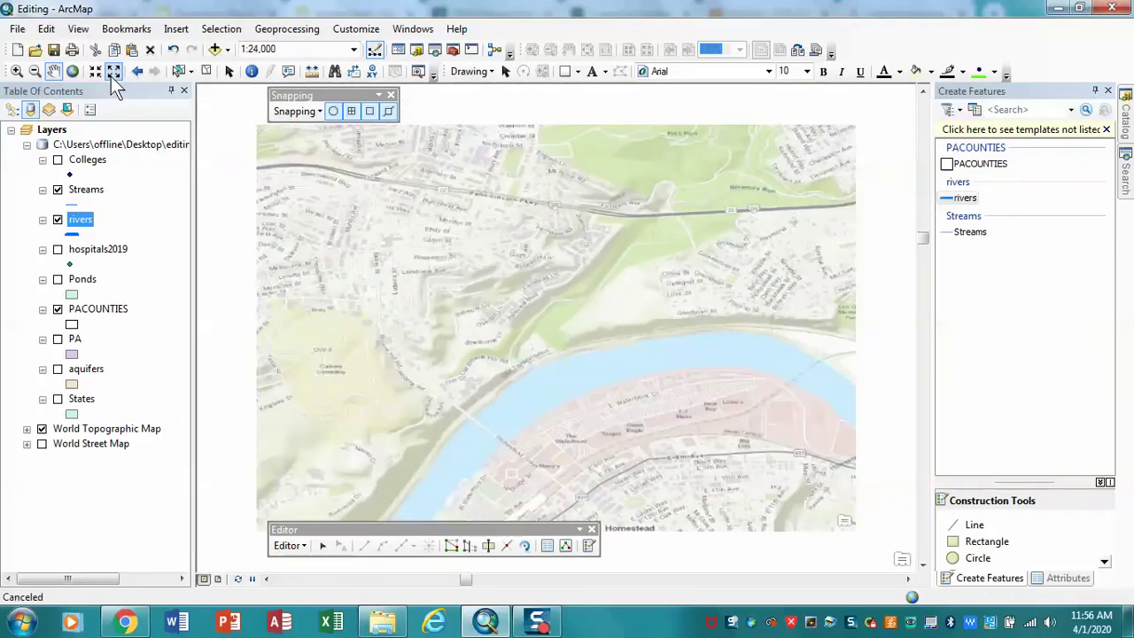
pyautogui.click(110, 76)
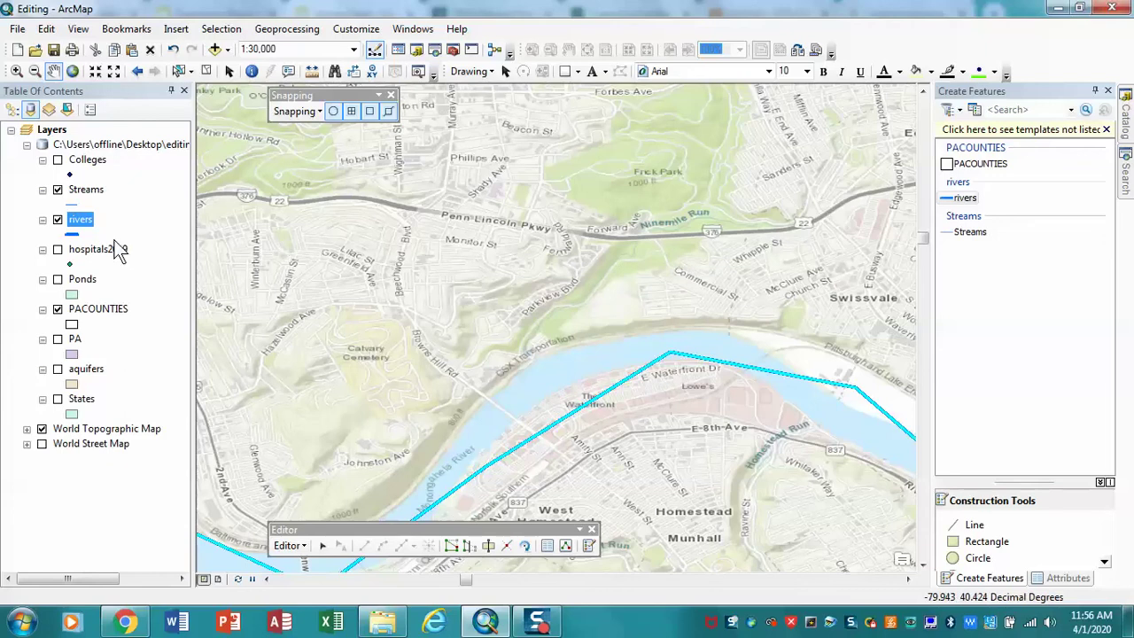
pyautogui.rightClick(86, 227)
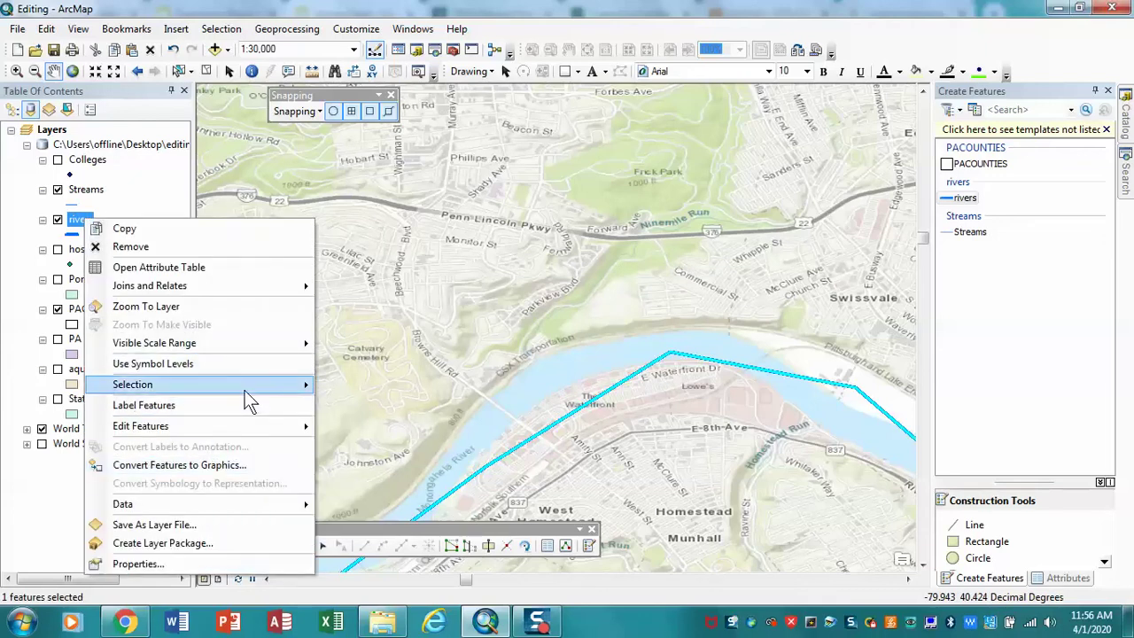
pyautogui.moveTo(242, 431)
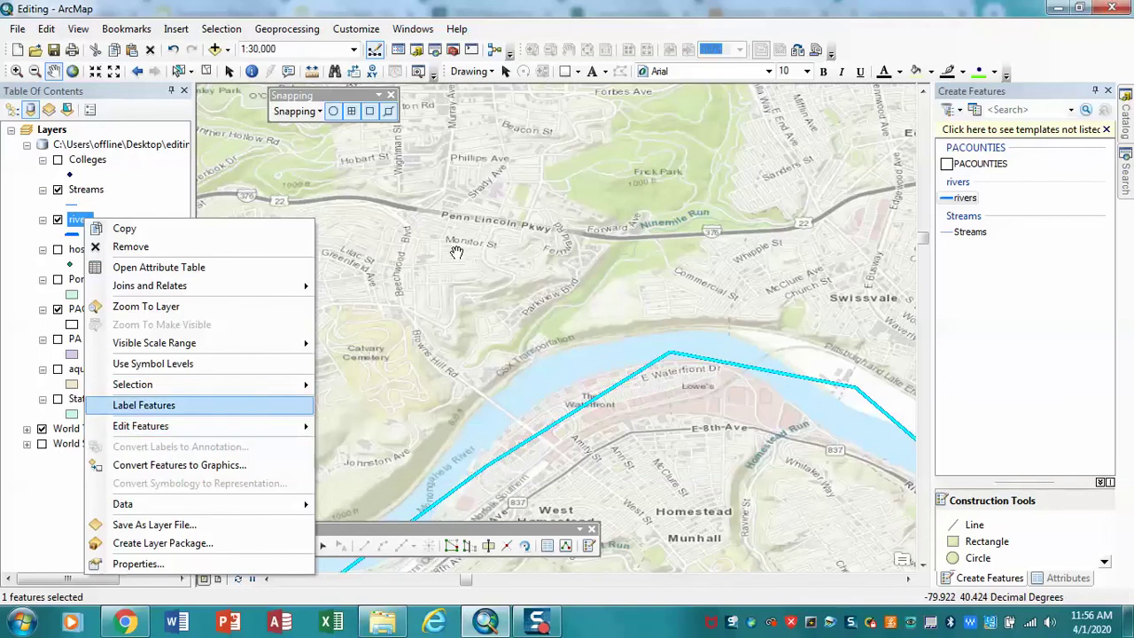
pyautogui.click(447, 536)
pyautogui.click(974, 198)
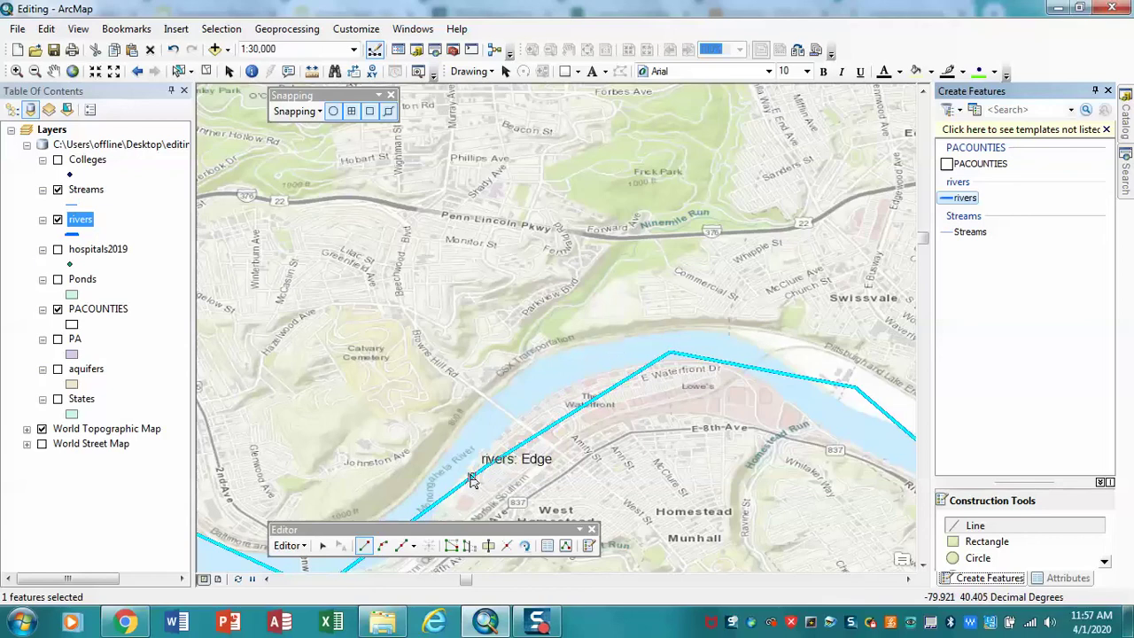
# Edit the new river line's vertices, adding one on the segment crossing The Waterfront and placing it in the river channel to the northwest
pyautogui.click(323, 546)
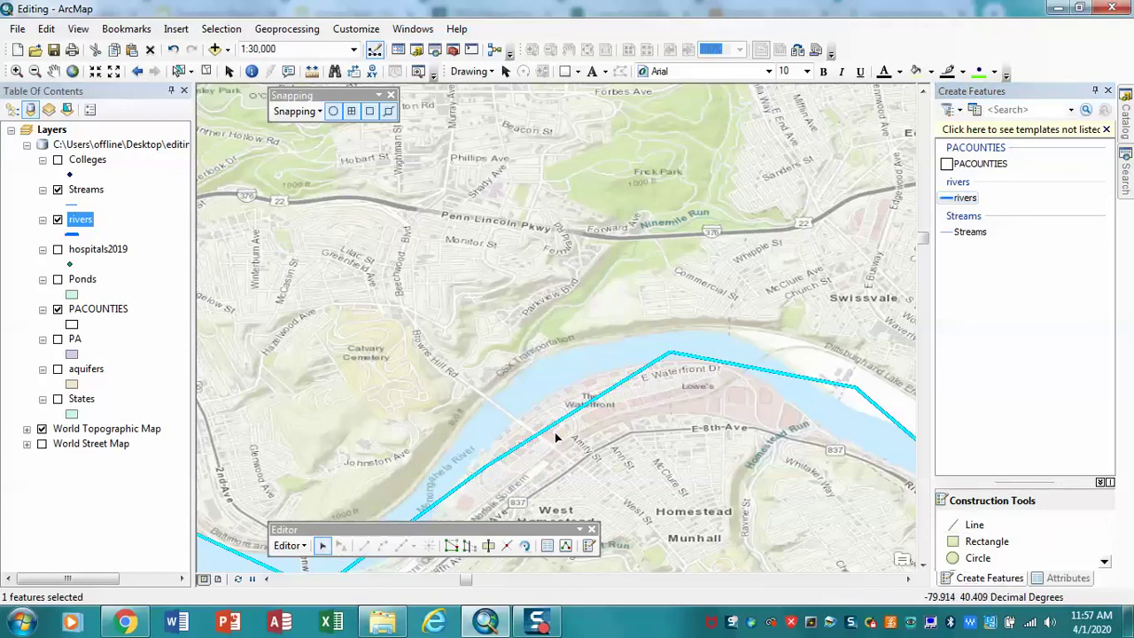
pyautogui.doubleClick(549, 432)
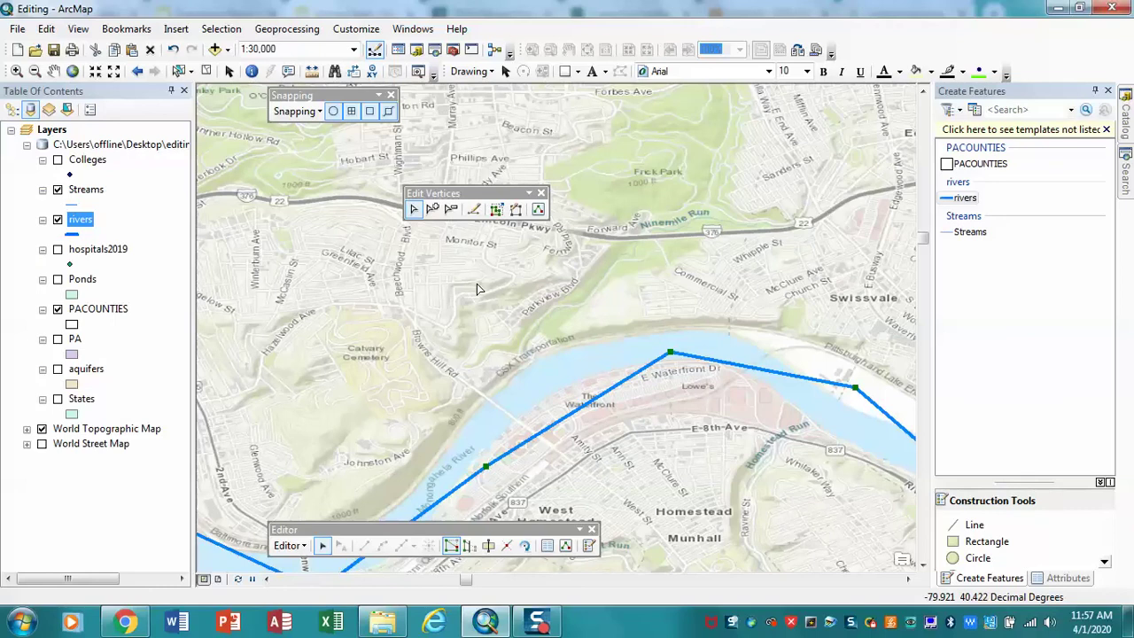
pyautogui.click(432, 210)
pyautogui.moveTo(569, 413); pyautogui.dragTo(541, 365)
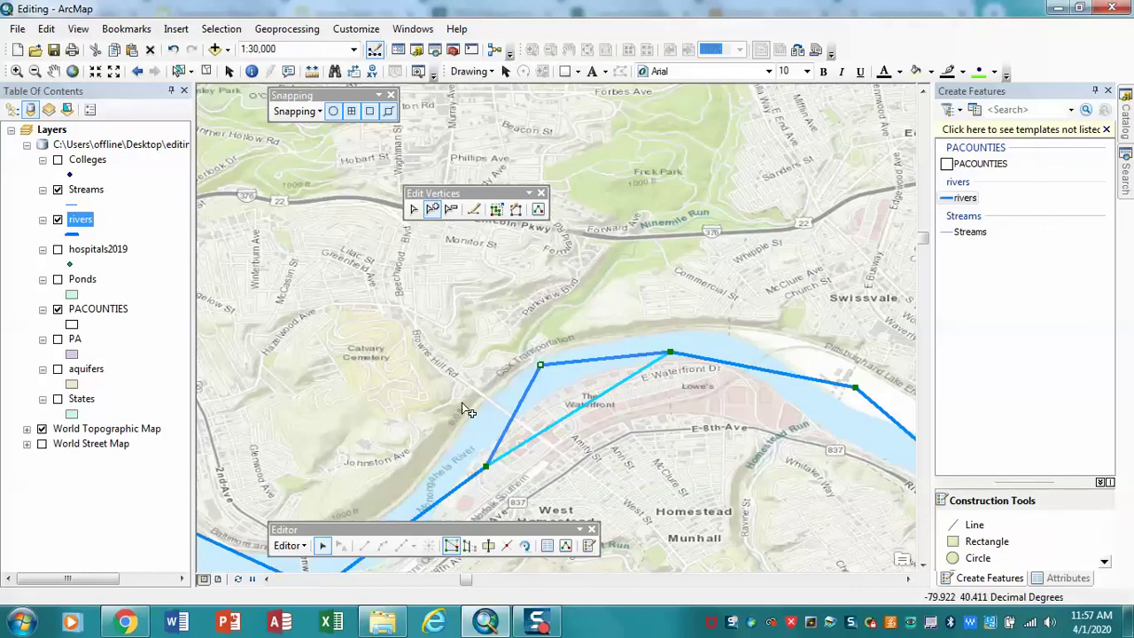
# Stop the current edit session and save the edits to the rivers layer
pyautogui.click(301, 545)
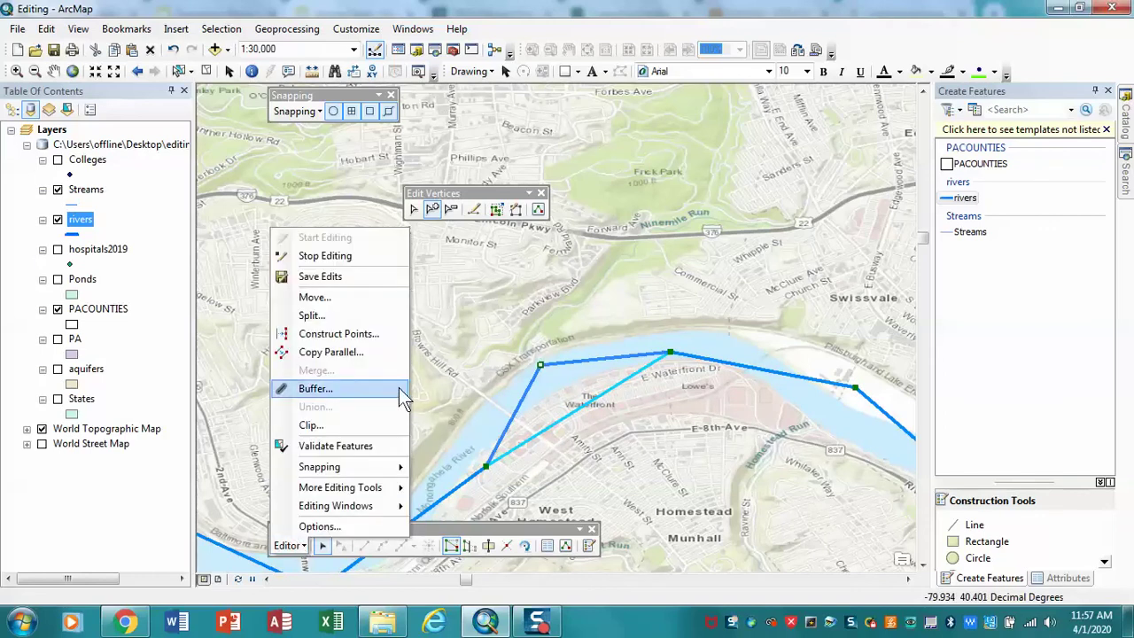
pyautogui.click(339, 256)
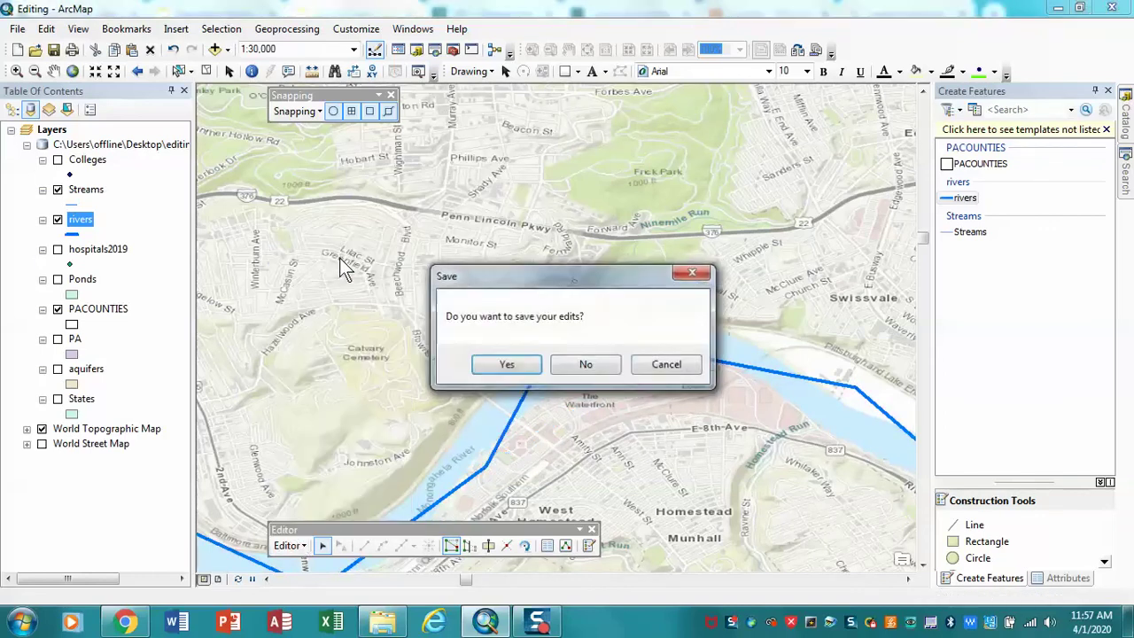
pyautogui.click(506, 365)
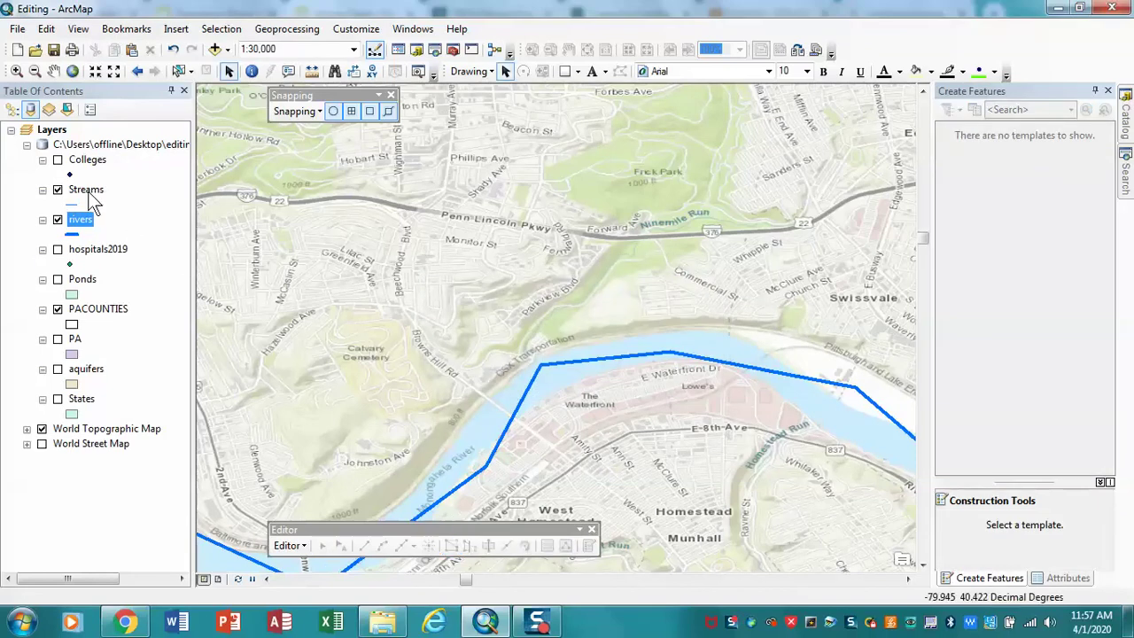
# Start an edit session on the Streams layer, continuing past the spatial reference warnings, and set the map scale to 1:12,000
pyautogui.click(88, 190)
pyautogui.rightClick(88, 195)
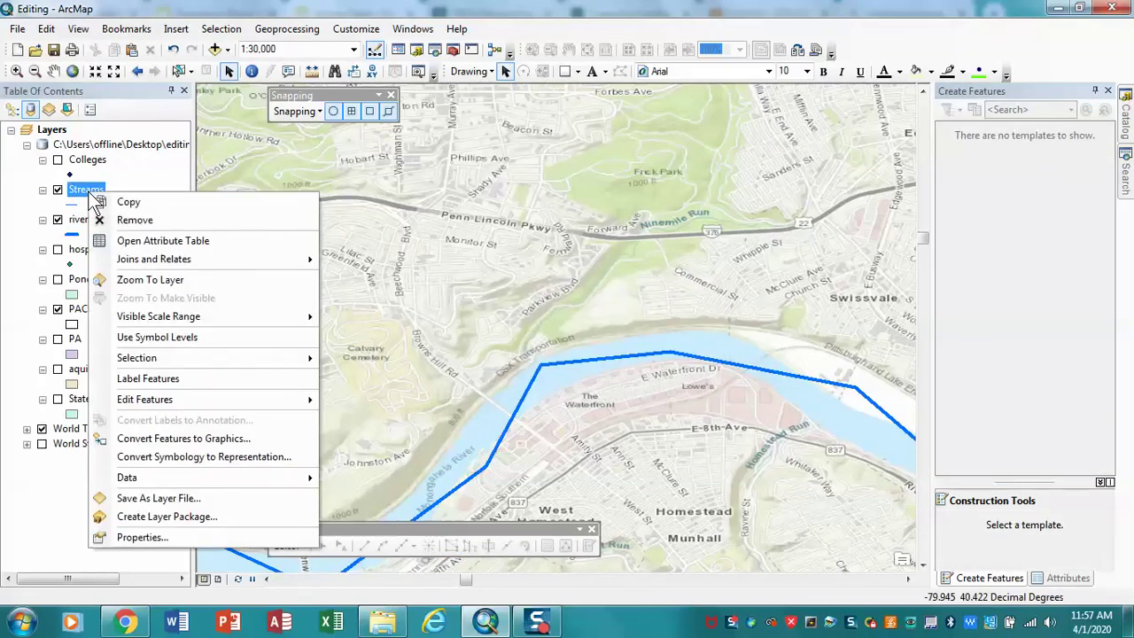
pyautogui.moveTo(163, 404)
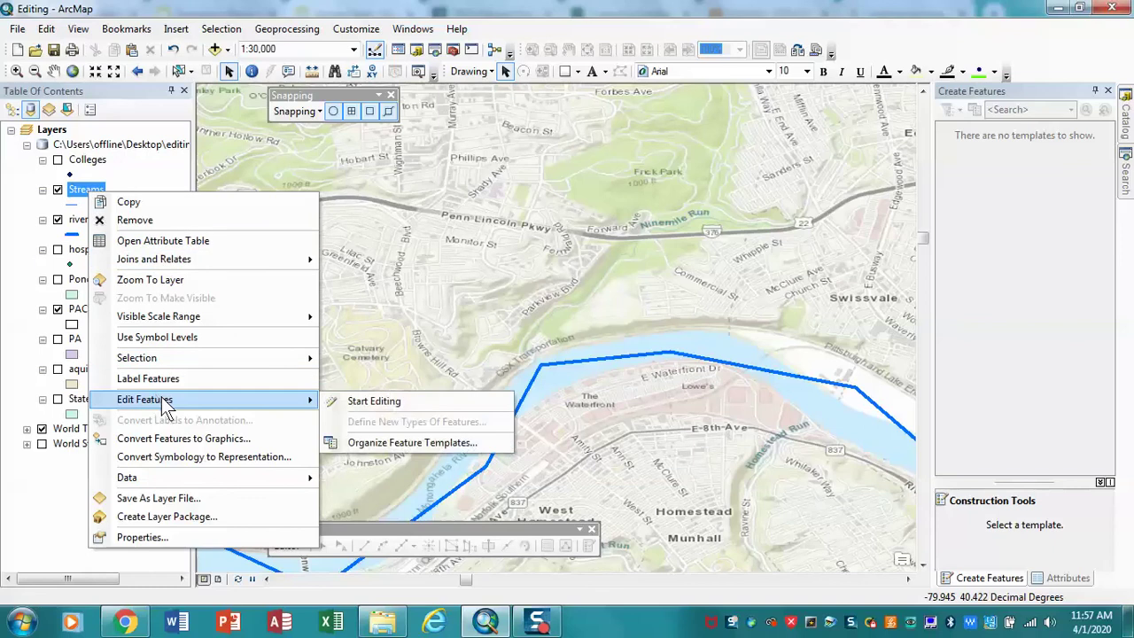
pyautogui.click(348, 401)
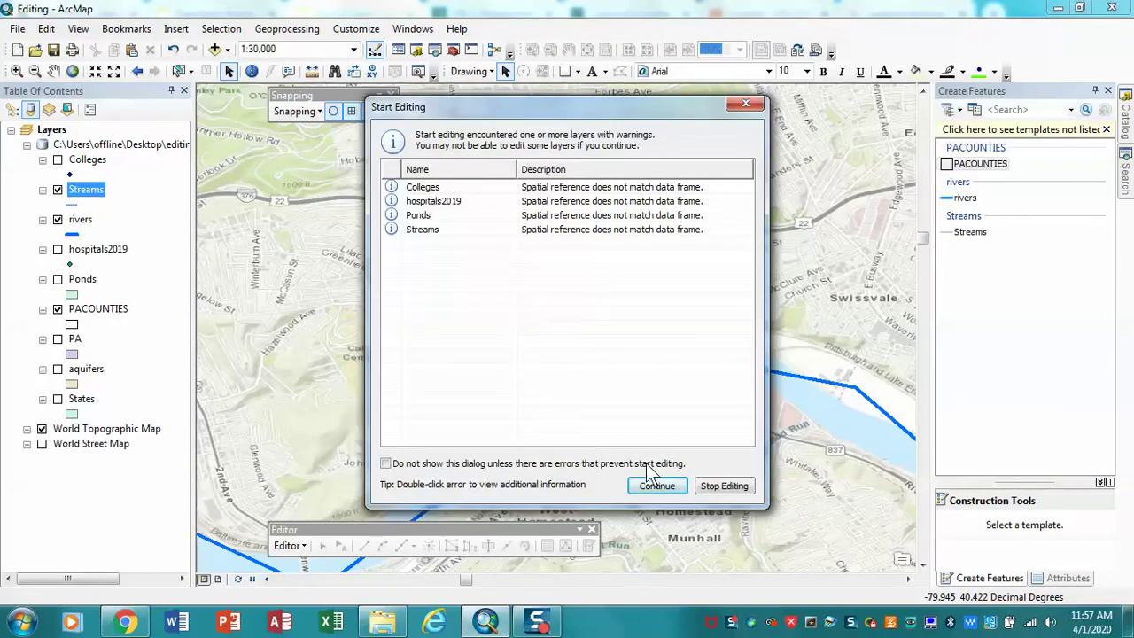
pyautogui.click(657, 485)
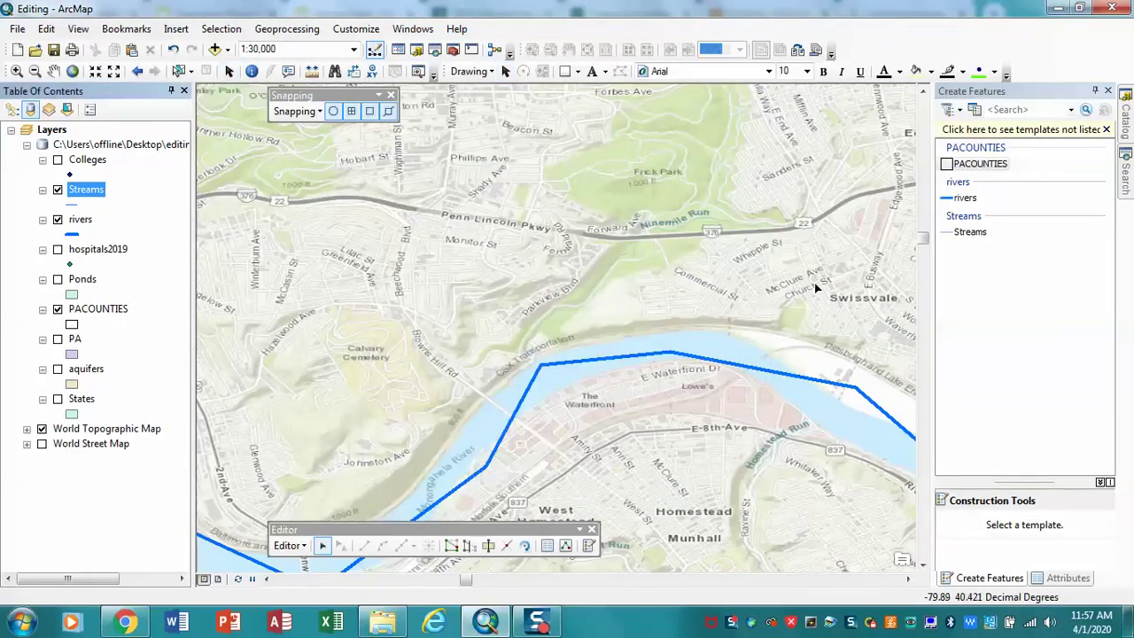
pyautogui.click(291, 48)
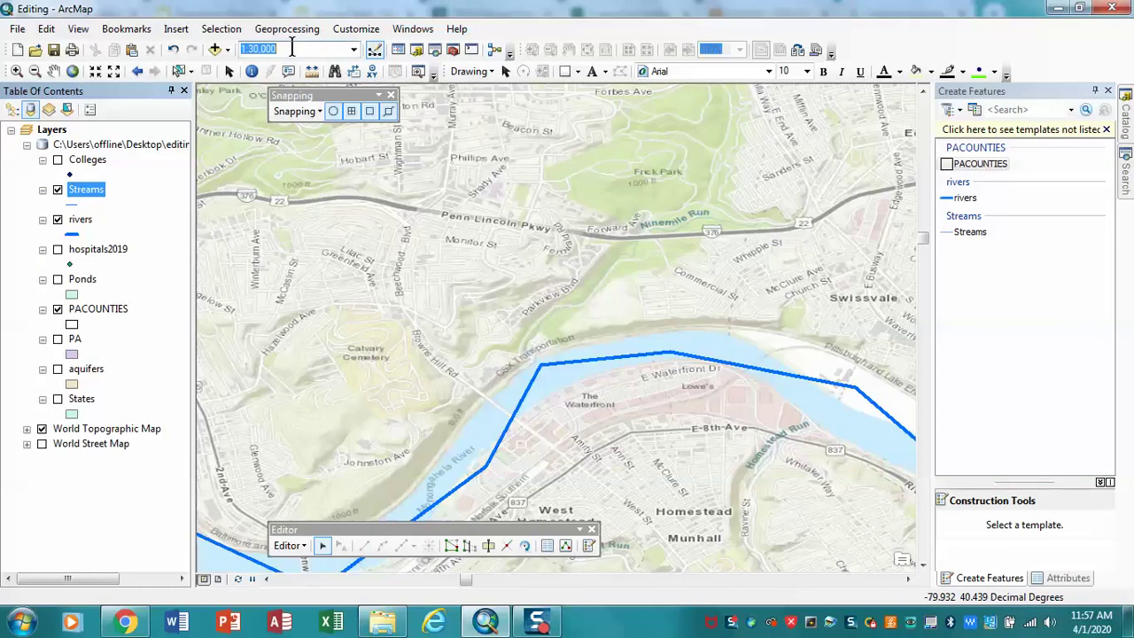
pyautogui.write('12000')
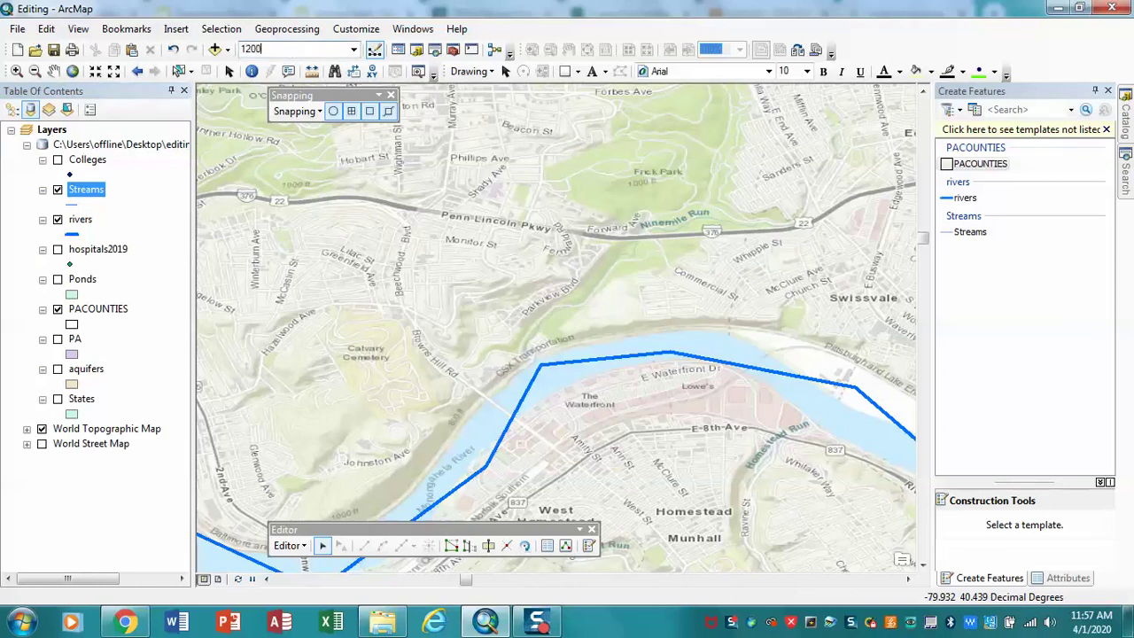
pyautogui.press('Return')
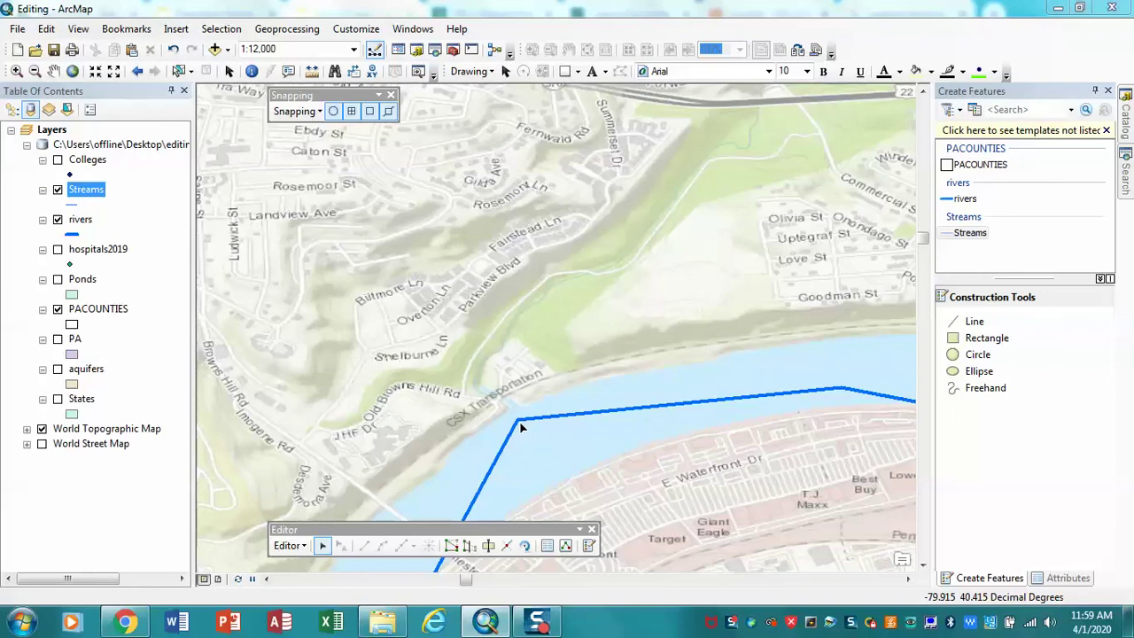
# Digitize a Streams line in streaming mode from the rivers vertex northwest of The Waterfront, following the basemap stream northeast to the Penn Lincoln Pkwy
pyautogui.click(975, 323)
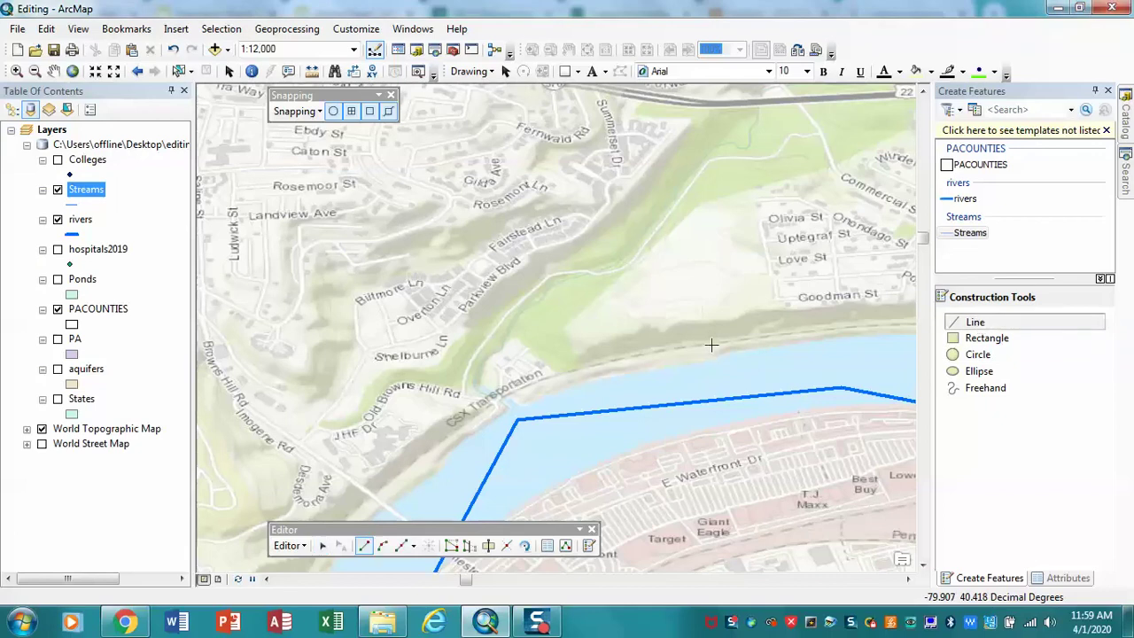
pyautogui.click(518, 420)
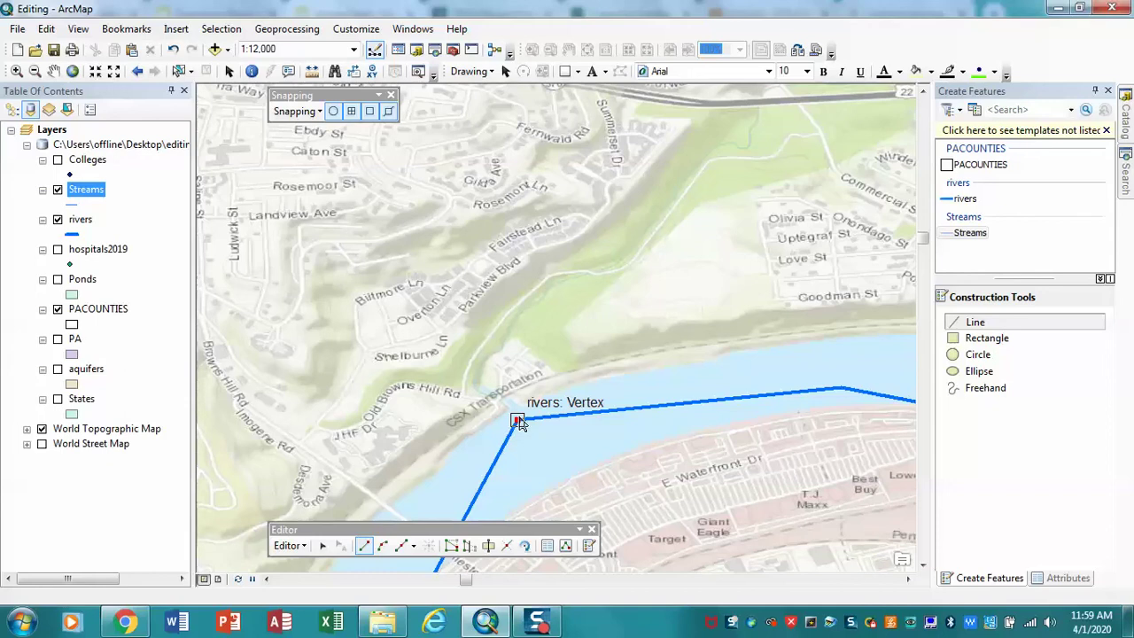
pyautogui.click(518, 420)
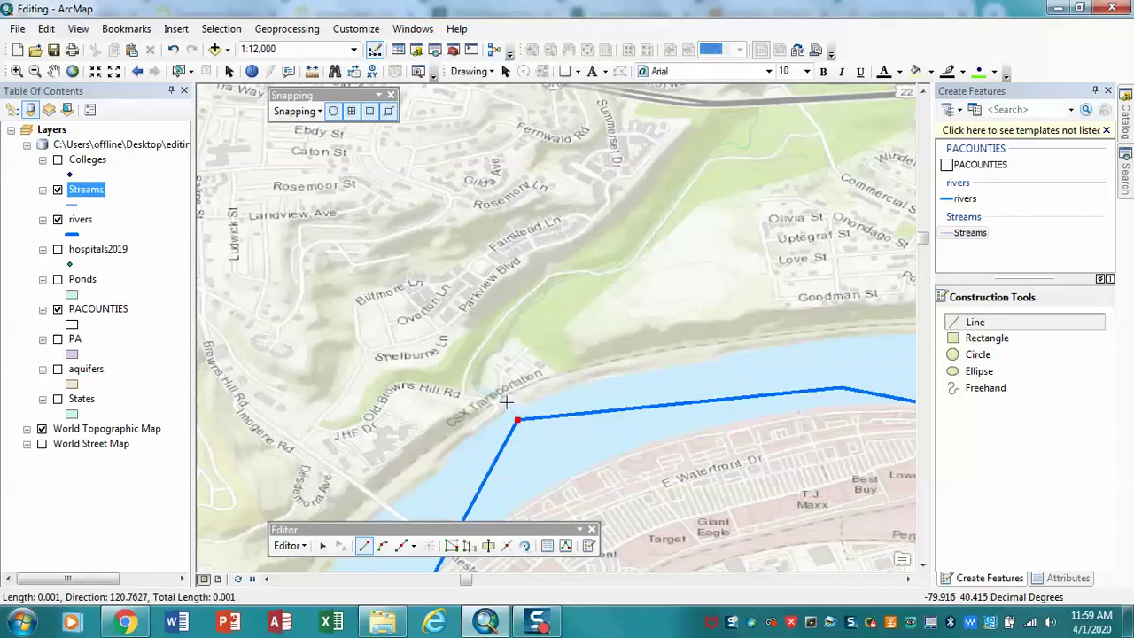
pyautogui.press('F8')
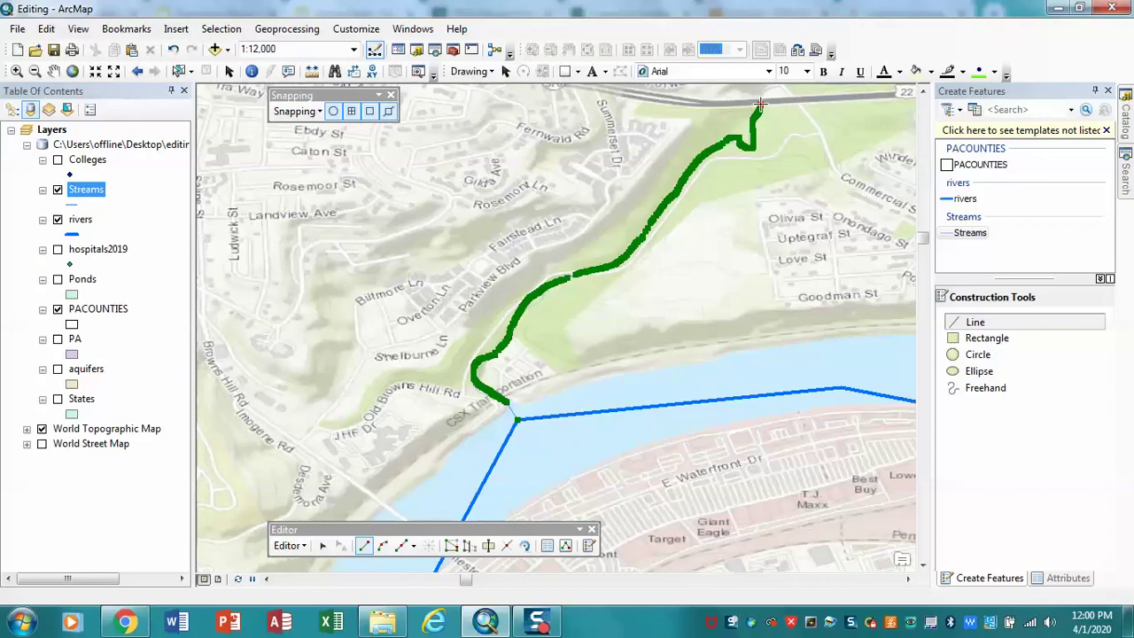
pyautogui.doubleClick(759, 105)
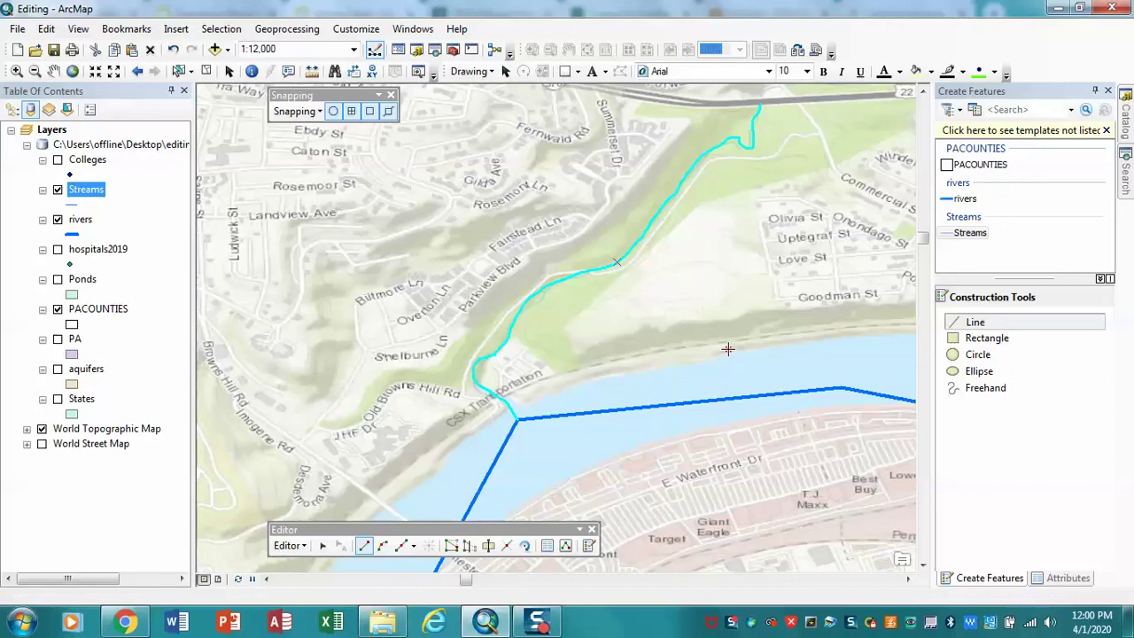
# Stream a second Streams line from the north riverbank up to Olivia St and back down to the bank as a narrow loop
pyautogui.moveTo(727, 348)
pyautogui.mouseDown()
pyautogui.moveTo(710, 283)
pyautogui.moveTo(766, 210)
pyautogui.moveTo(701, 223)
pyautogui.moveTo(679, 348)
pyautogui.moveTo(659, 366)
pyautogui.mouseUp()
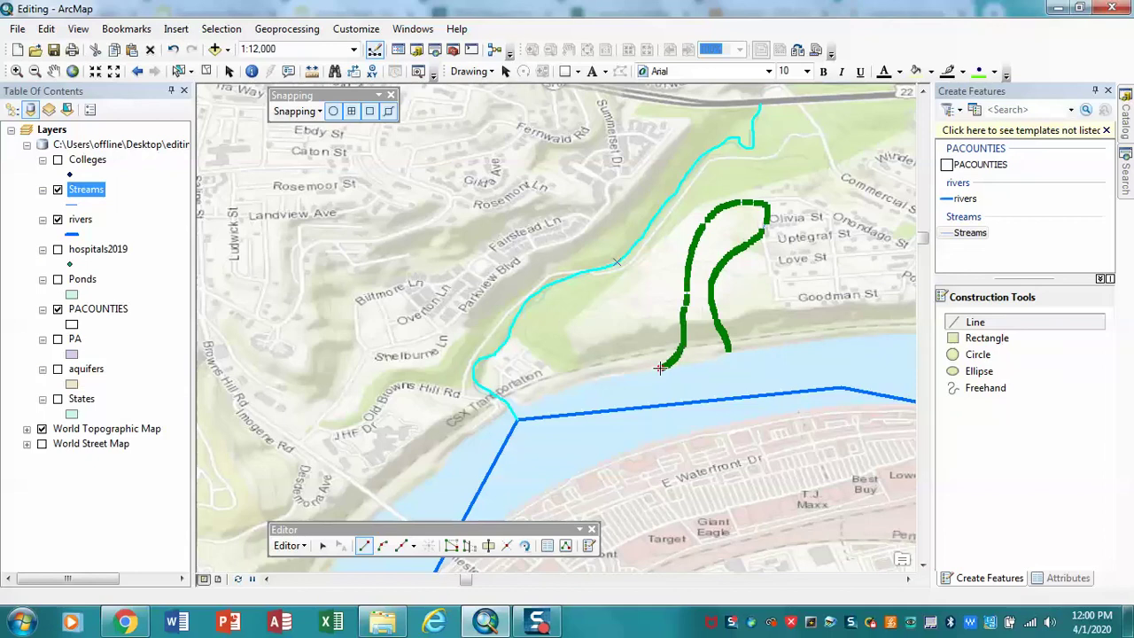
pyautogui.click(659, 367)
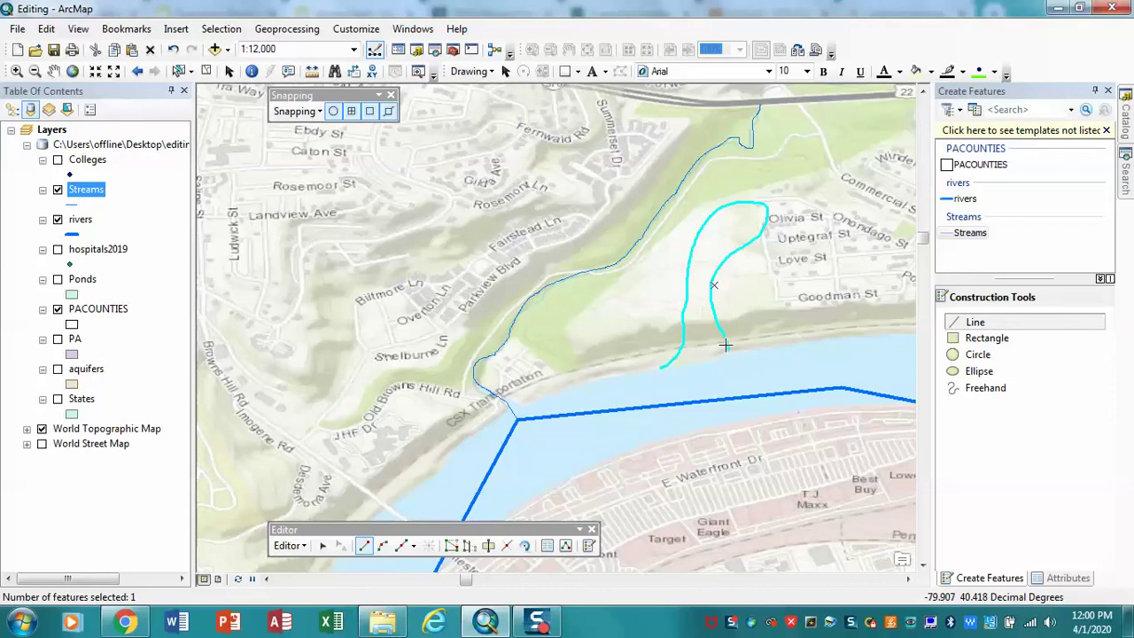
# Digitize a third Streams line between the first two, alternating straight point-to-point segments with a streamed curve near CSX Transportation
pyautogui.click(626, 390)
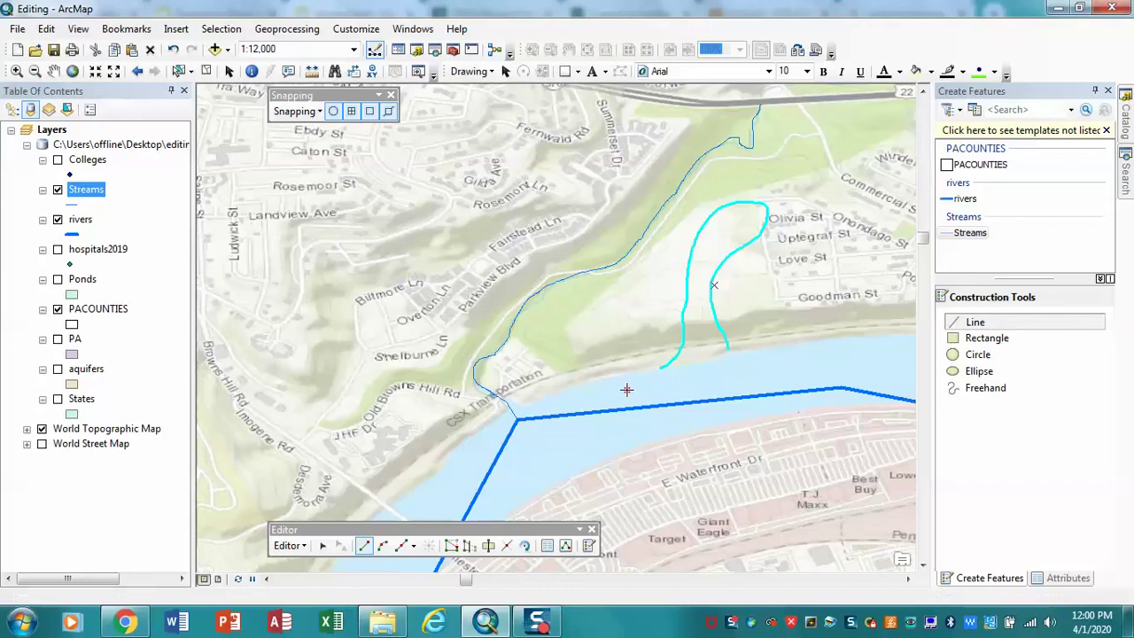
pyautogui.click(597, 376)
pyautogui.click(620, 330)
pyautogui.click(574, 336)
pyautogui.click(556, 369)
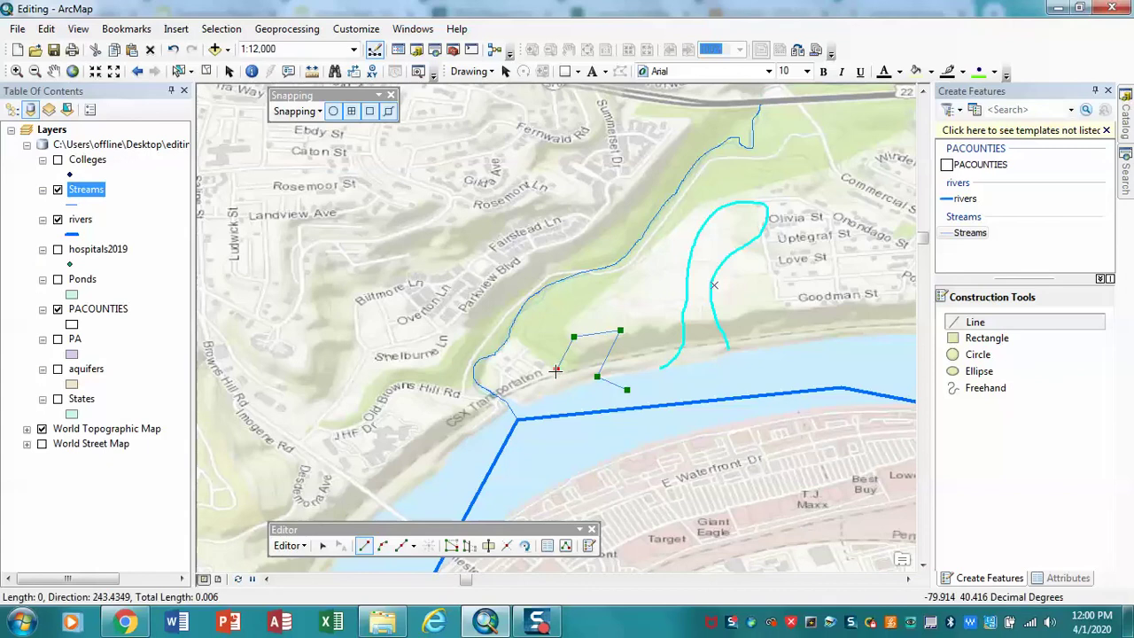
pyautogui.moveTo(555, 371)
pyautogui.mouseDown()
pyautogui.moveTo(536, 390)
pyautogui.moveTo(524, 354)
pyautogui.moveTo(624, 299)
pyautogui.mouseUp()
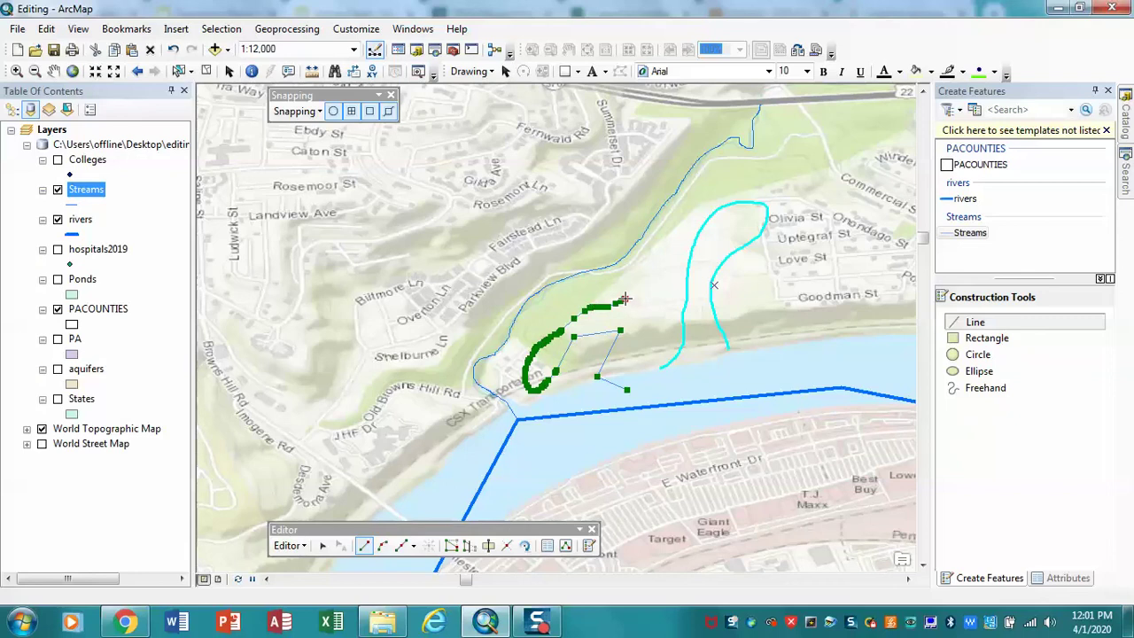
pyautogui.click(646, 275)
pyautogui.click(677, 232)
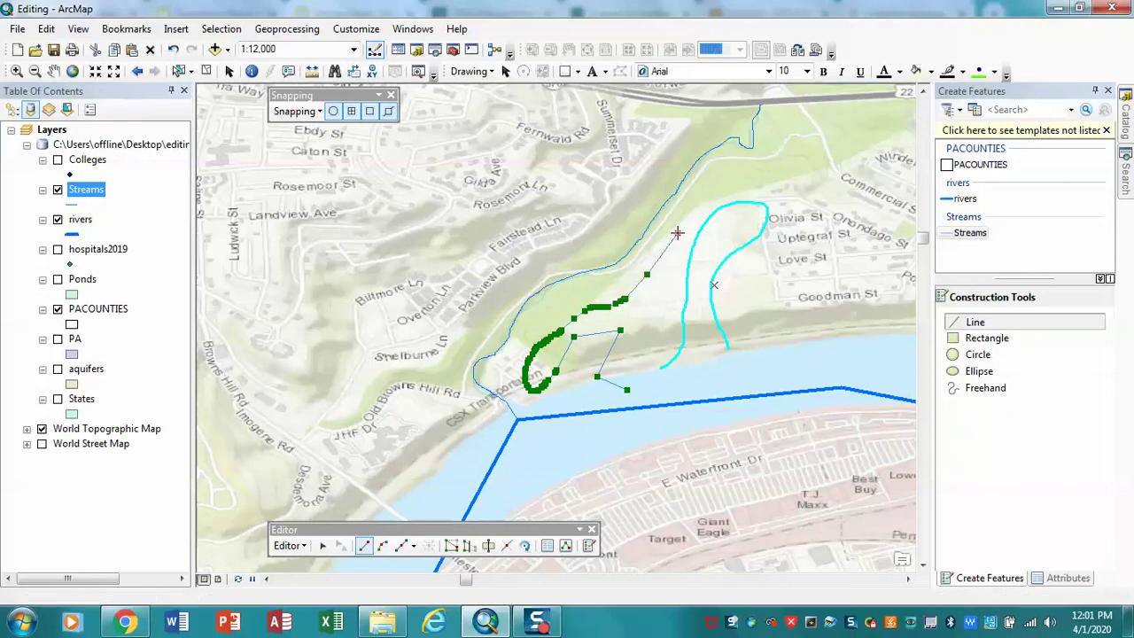